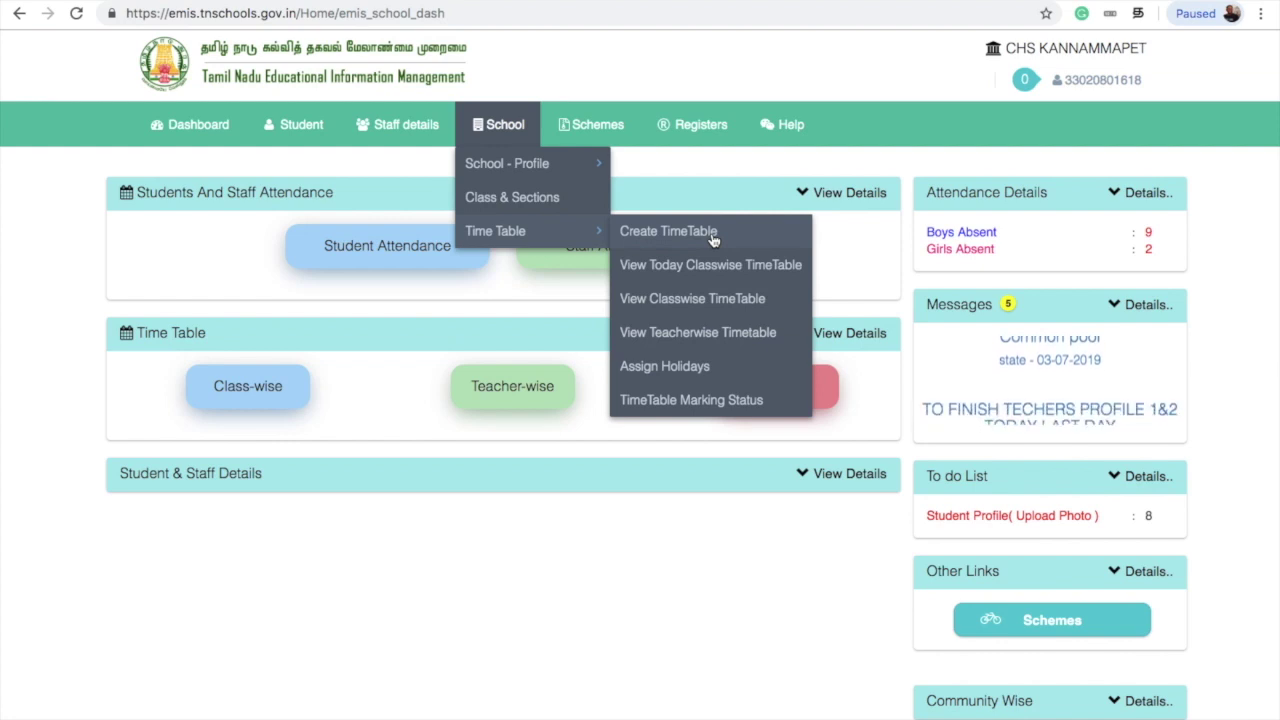
- Open the weekly timetable creation page and load the timetable for class VIII, section A
left_click(713, 234)
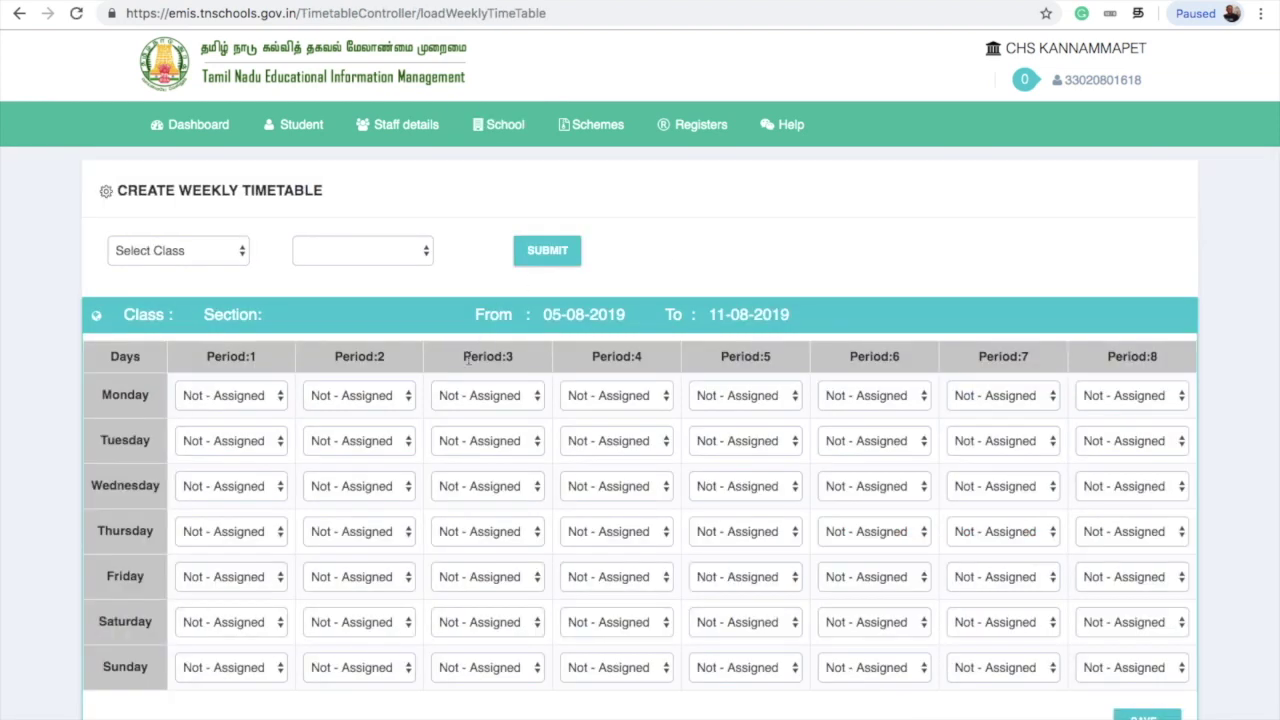
scroll(468, 360, "down", 1)
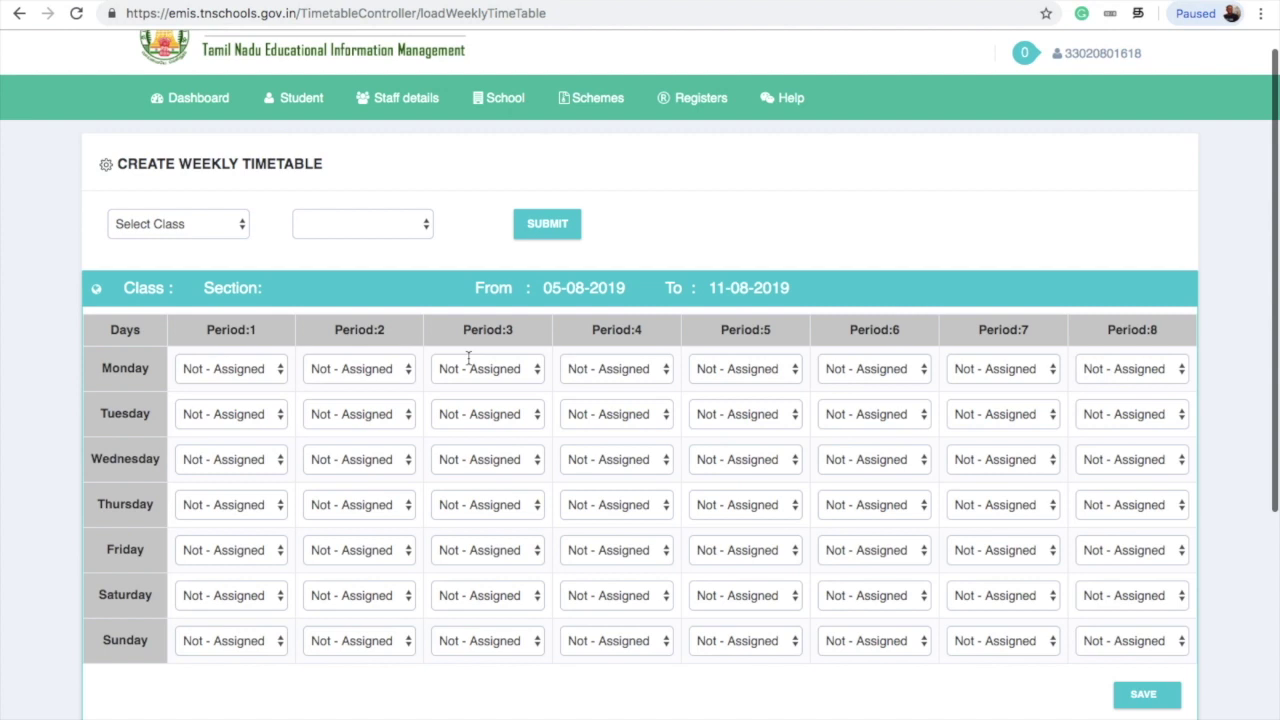
left_click(181, 224)
left_click(173, 273)
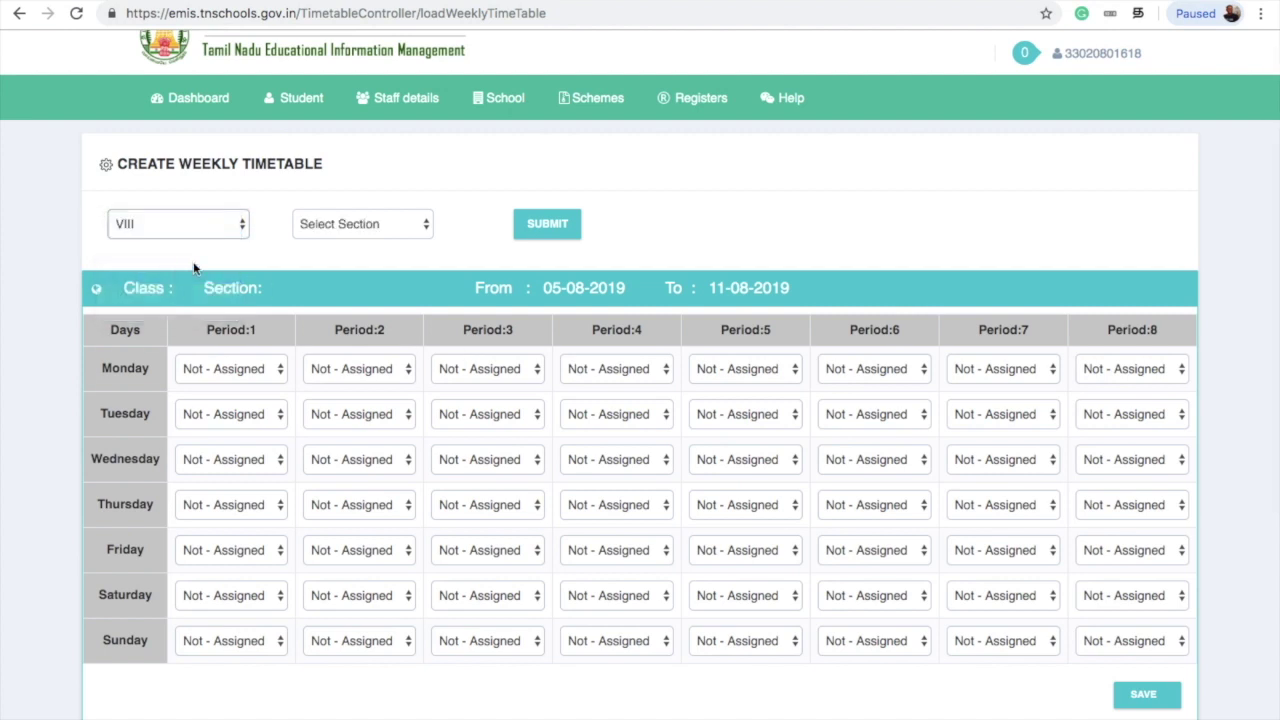
left_click(343, 231)
left_click(342, 242)
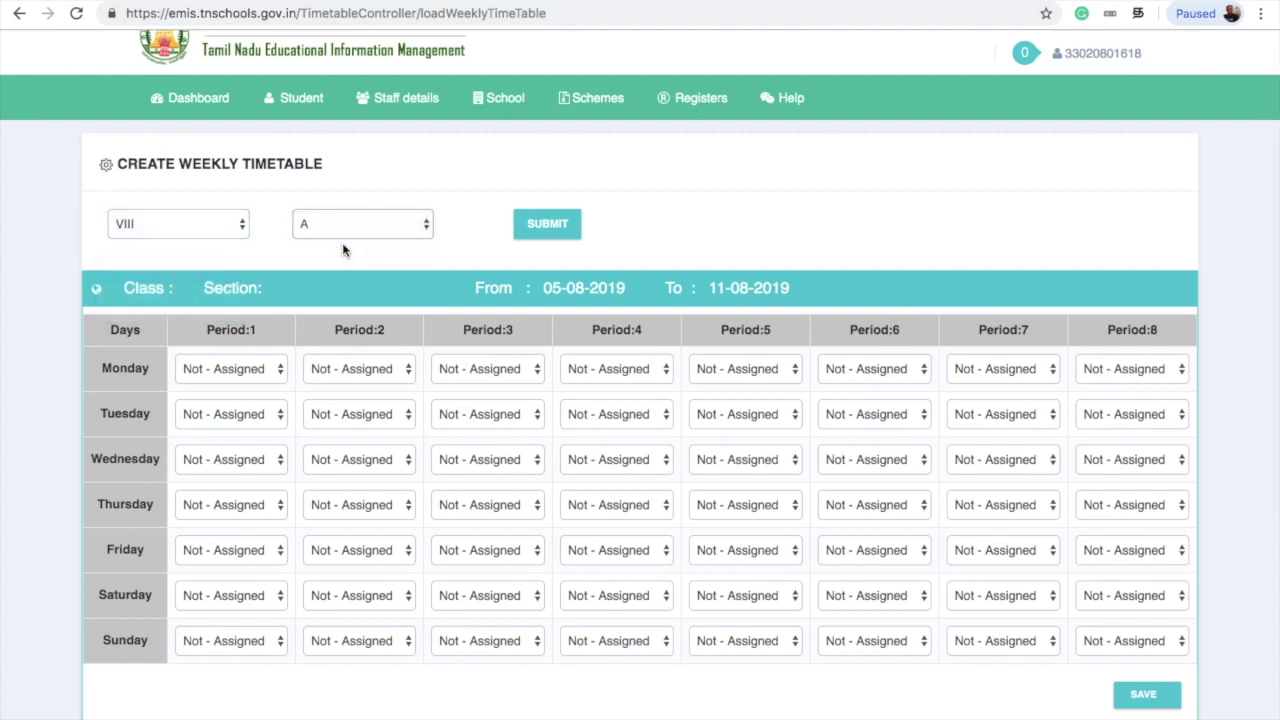
left_click(549, 226)
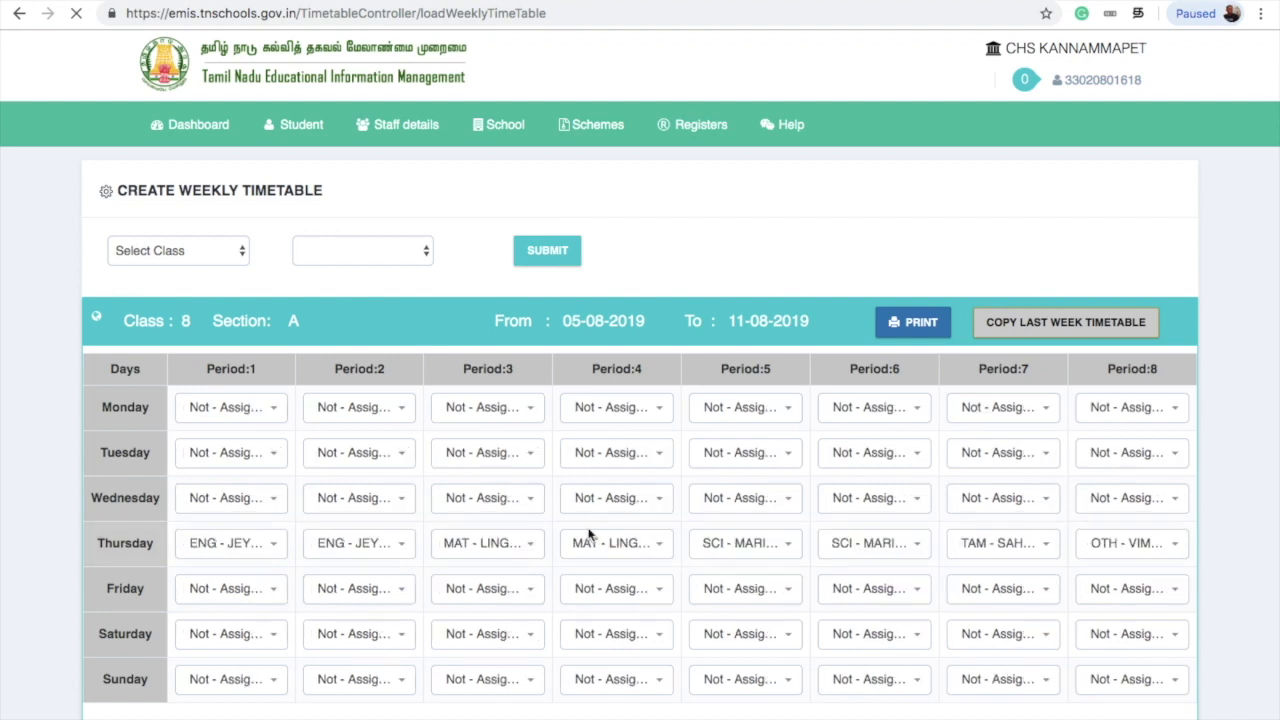
scroll(586, 529, "down", 1)
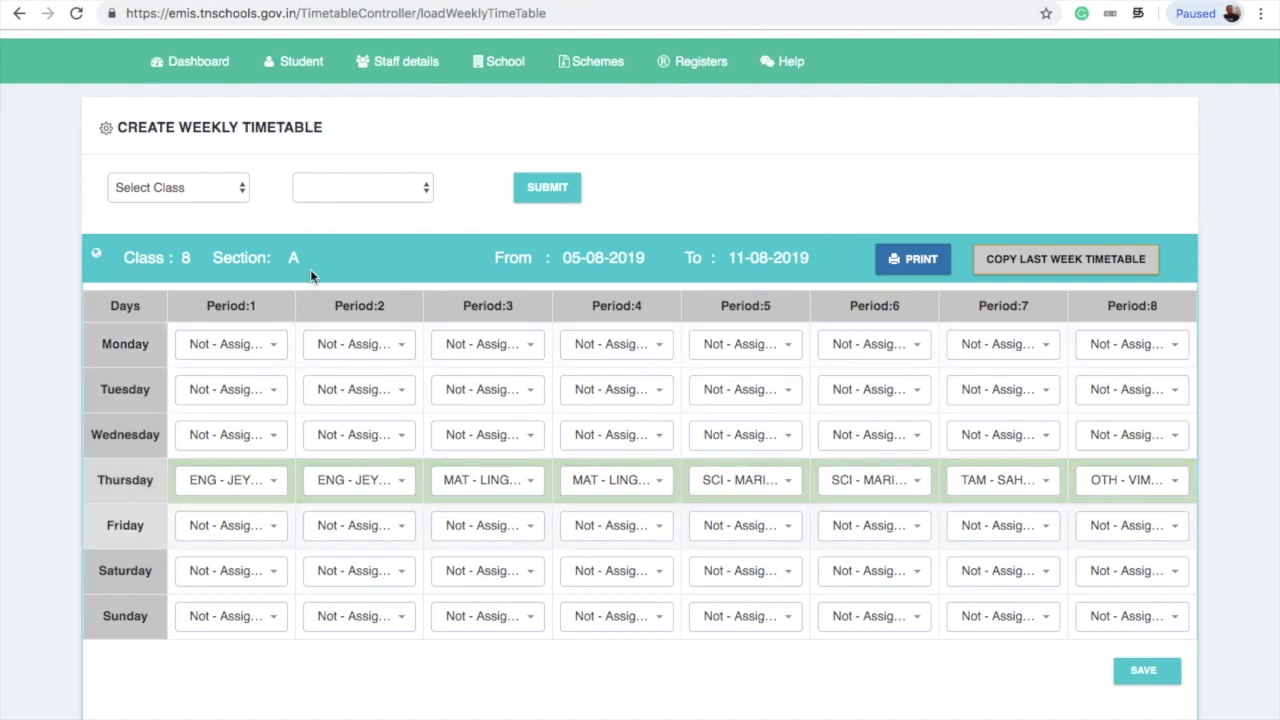
- Load the weekly timetable for class IX, section A to view its period slots
left_click(188, 185)
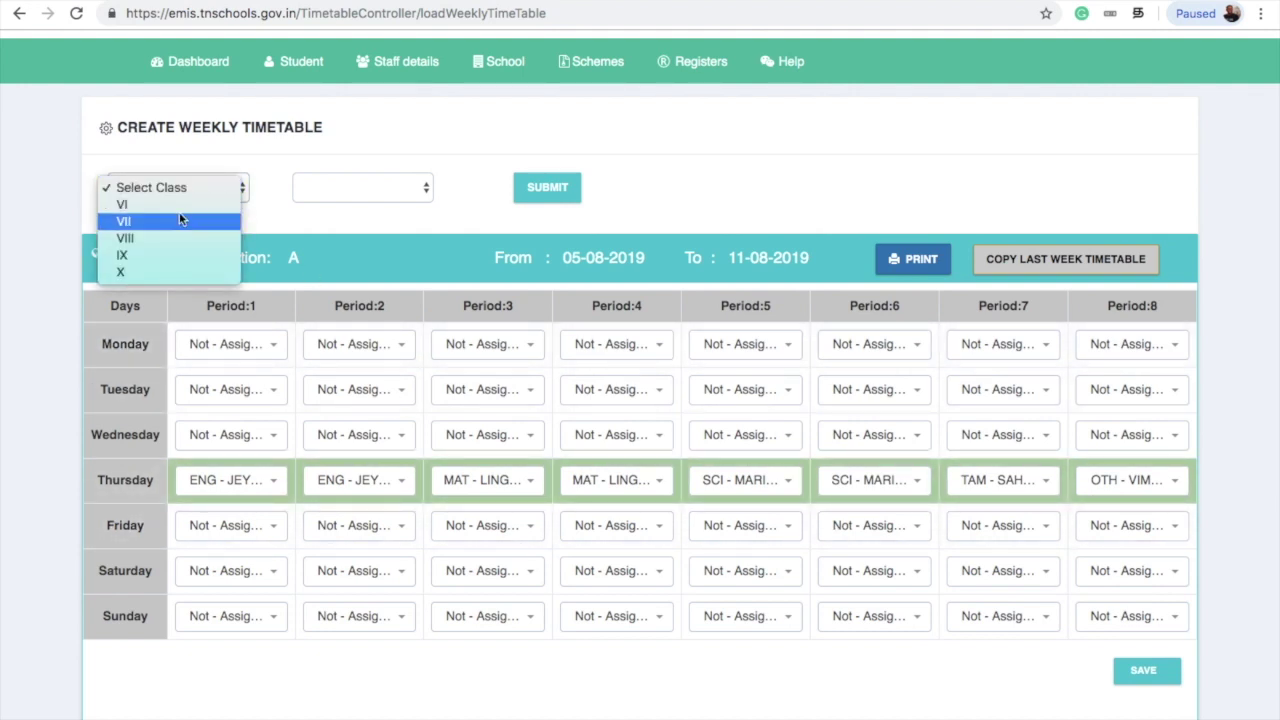
left_click(371, 184)
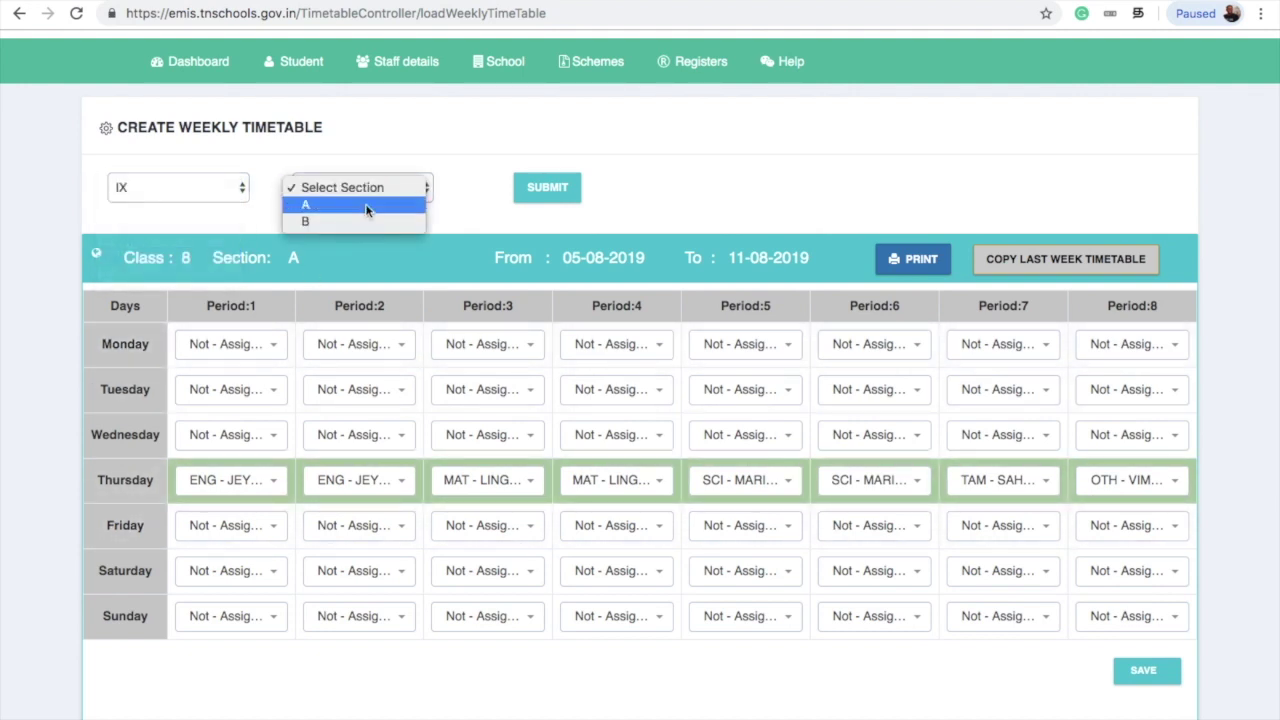
left_click(366, 204)
left_click(569, 189)
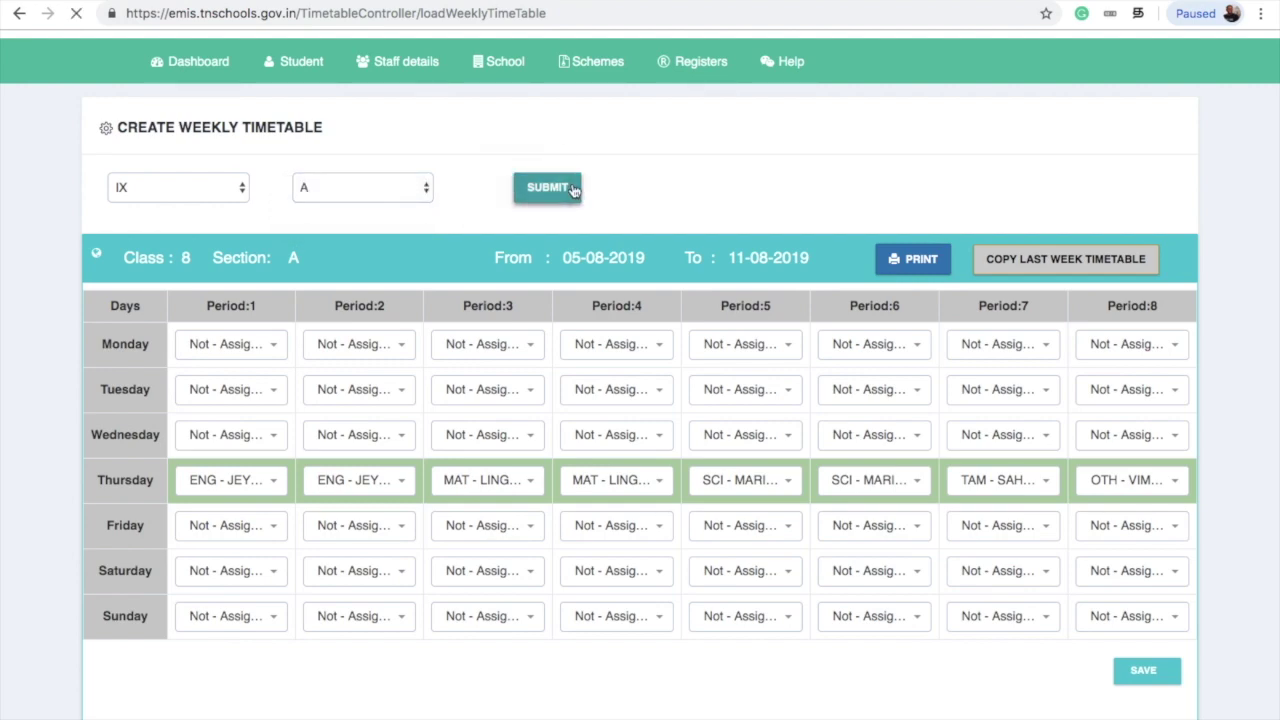
scroll(497, 431, "down", 2)
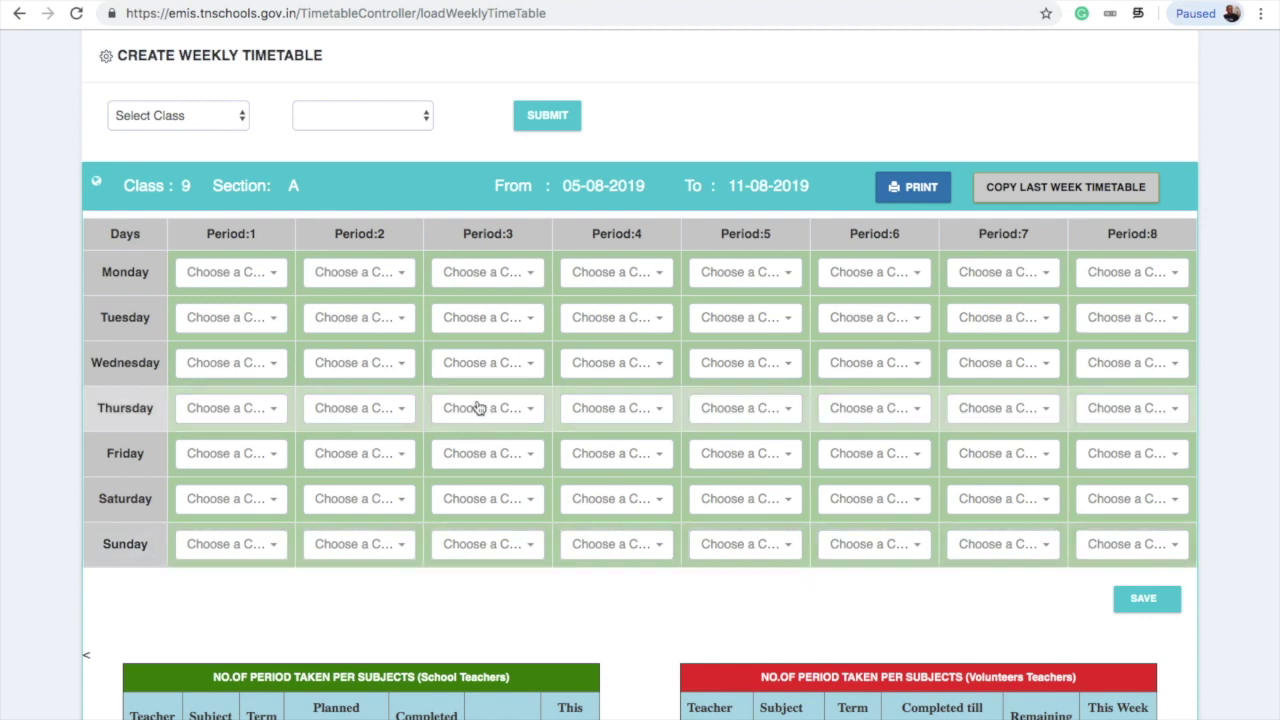
- Reload the class VIII, section A timetable and review its weekly assignments
left_click(168, 120)
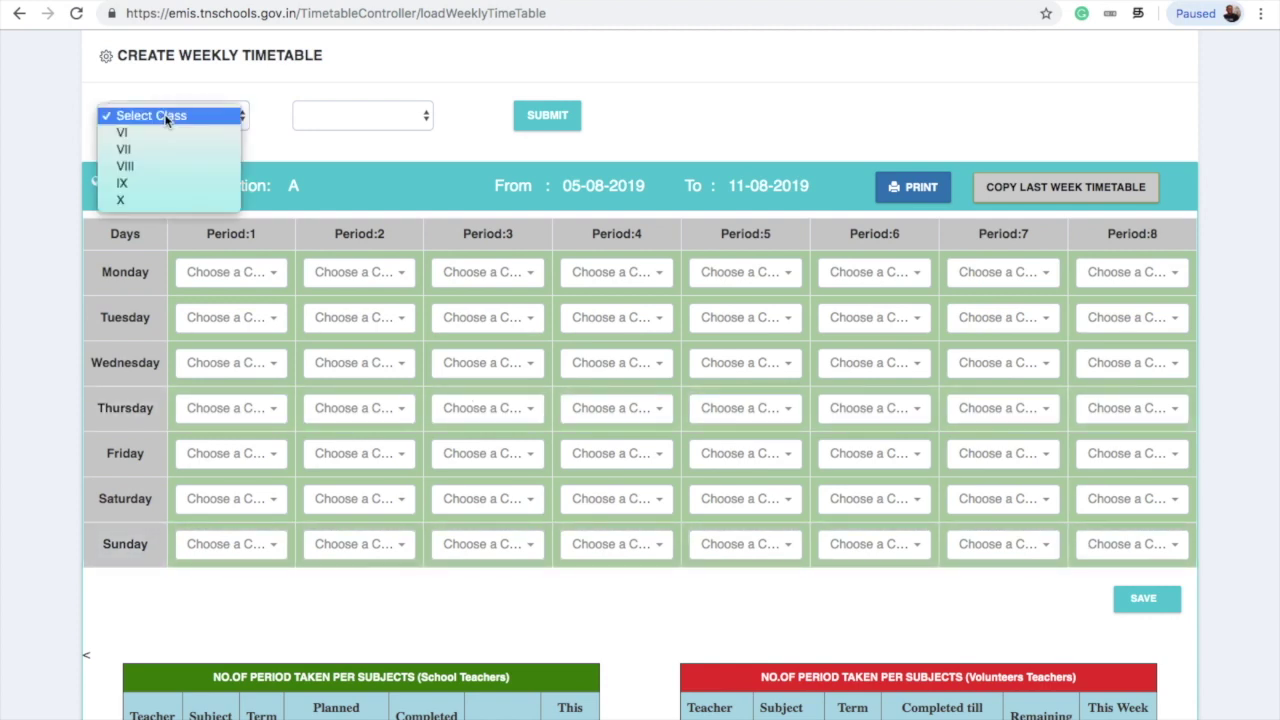
left_click(156, 170)
left_click(338, 115)
left_click(337, 132)
left_click(575, 117)
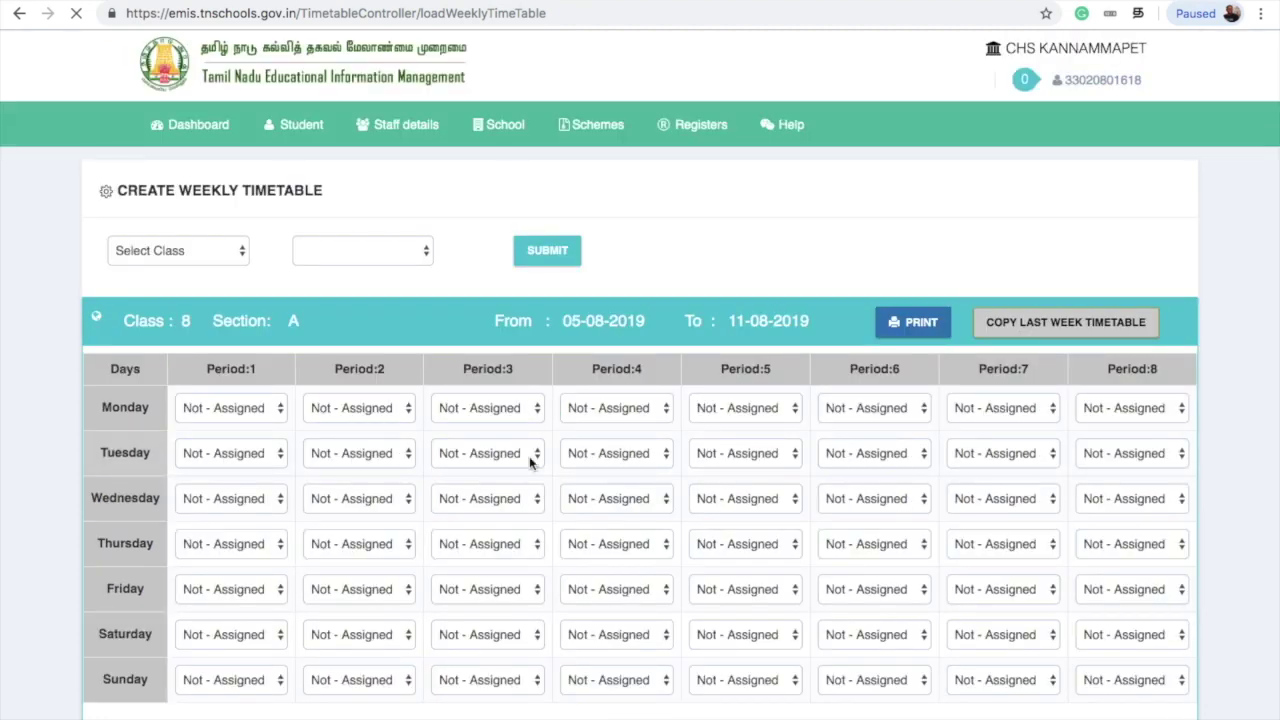
scroll(486, 494, "down", 4)
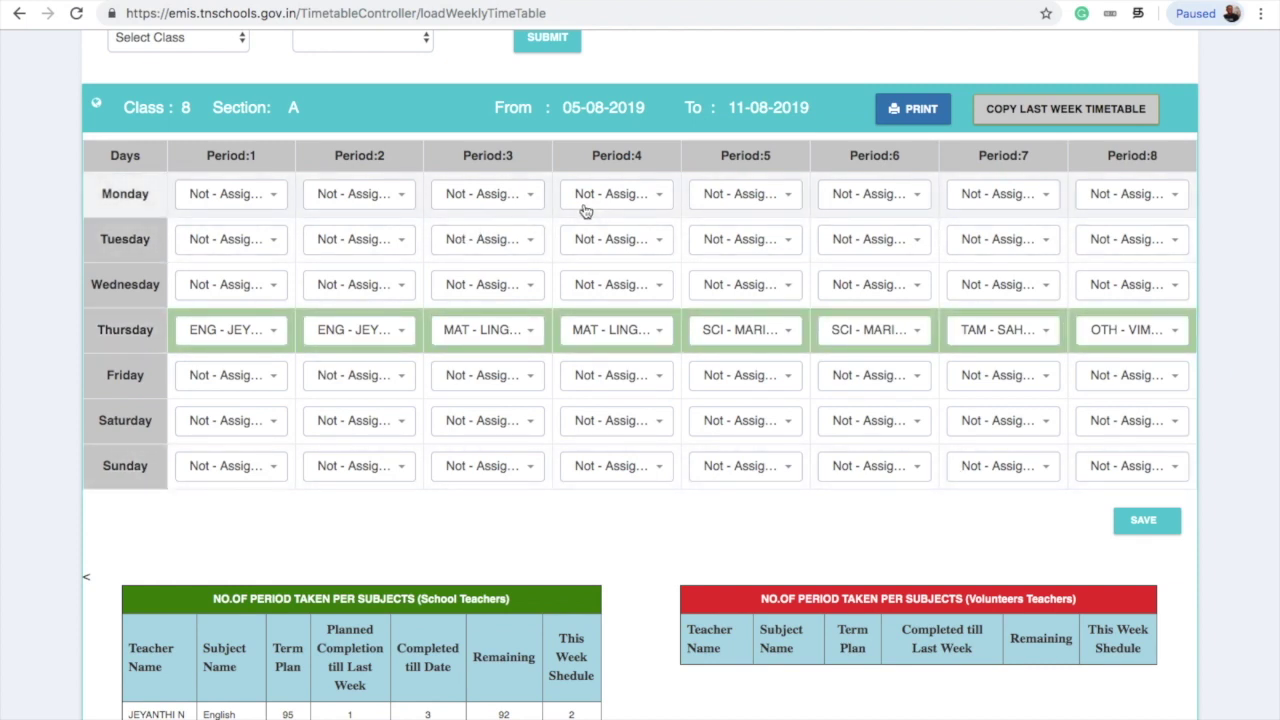
scroll(500, 237, "up", 1)
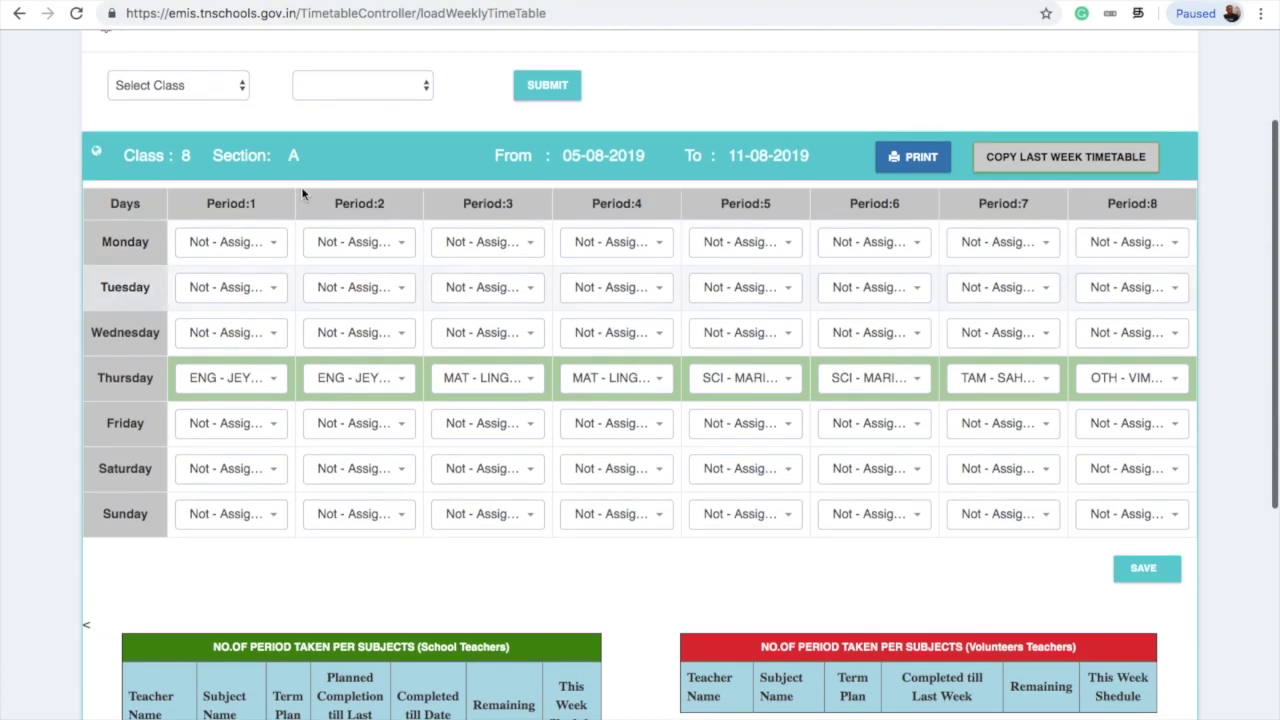
- Switch the weekly timetable to class IX, section A for assigning periods
left_click(205, 85)
left_click(177, 149)
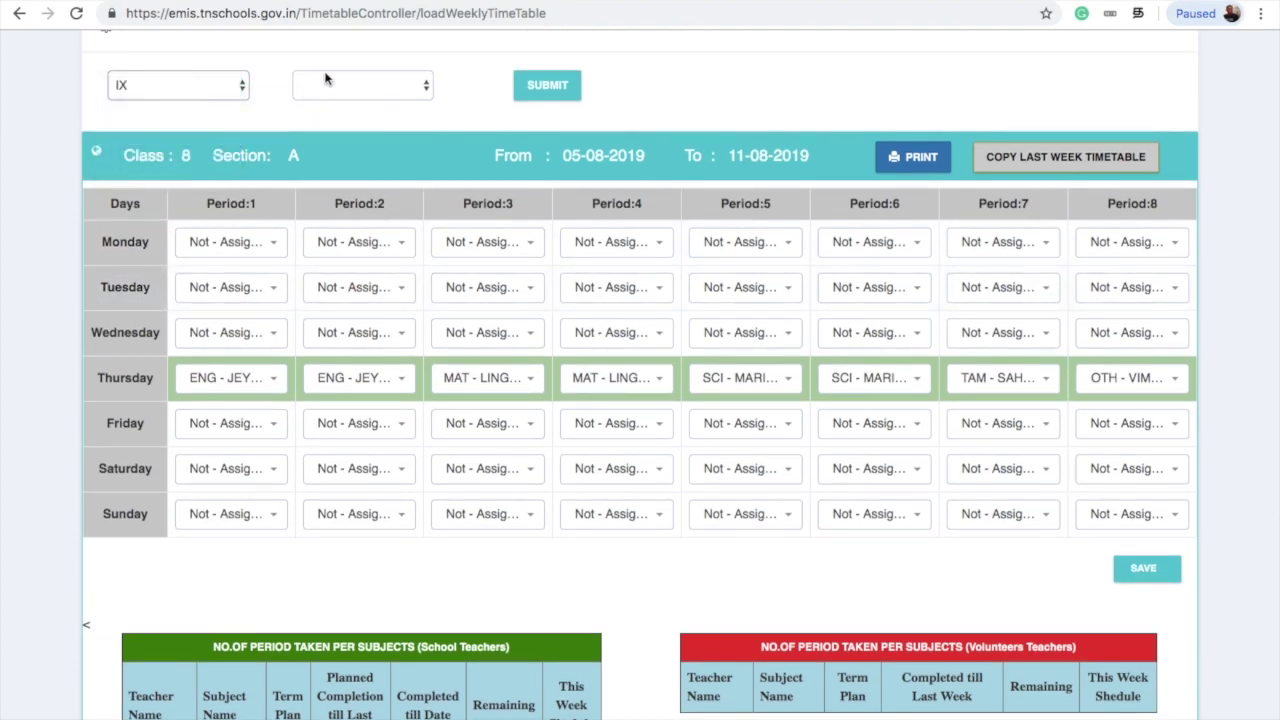
left_click(325, 82)
left_click(318, 100)
left_click(548, 90)
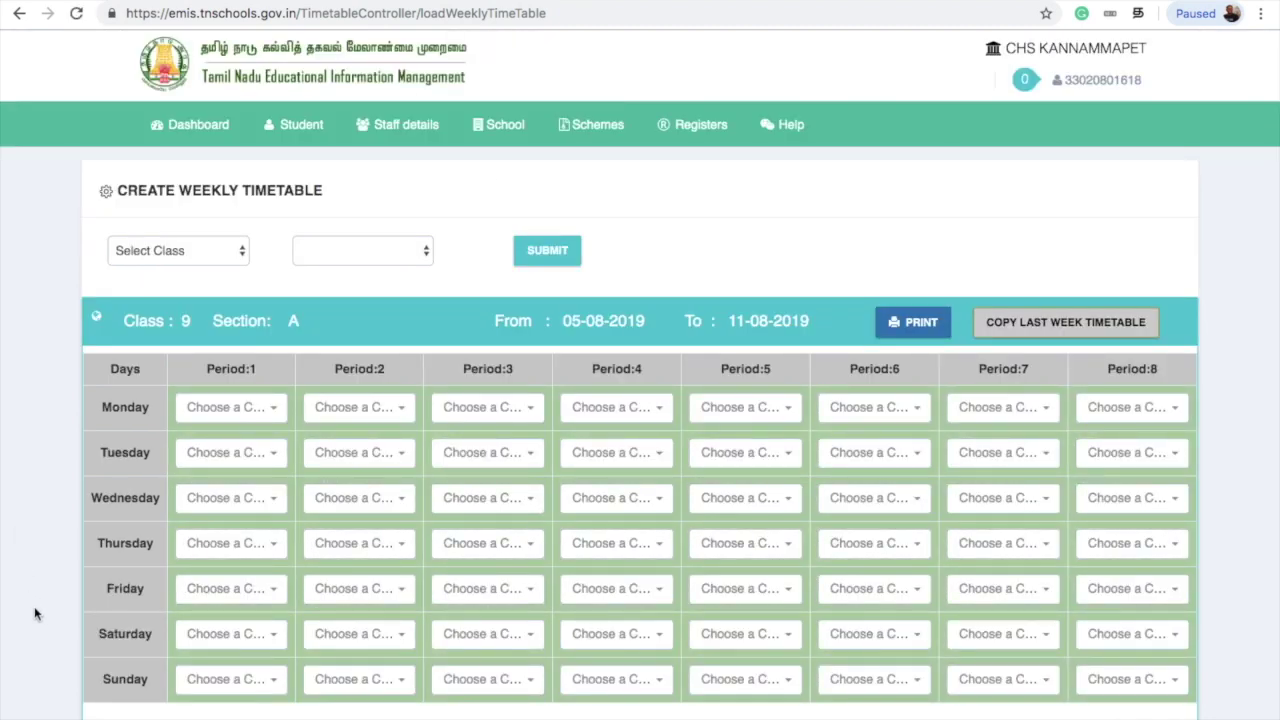
scroll(35, 600, "down", 3)
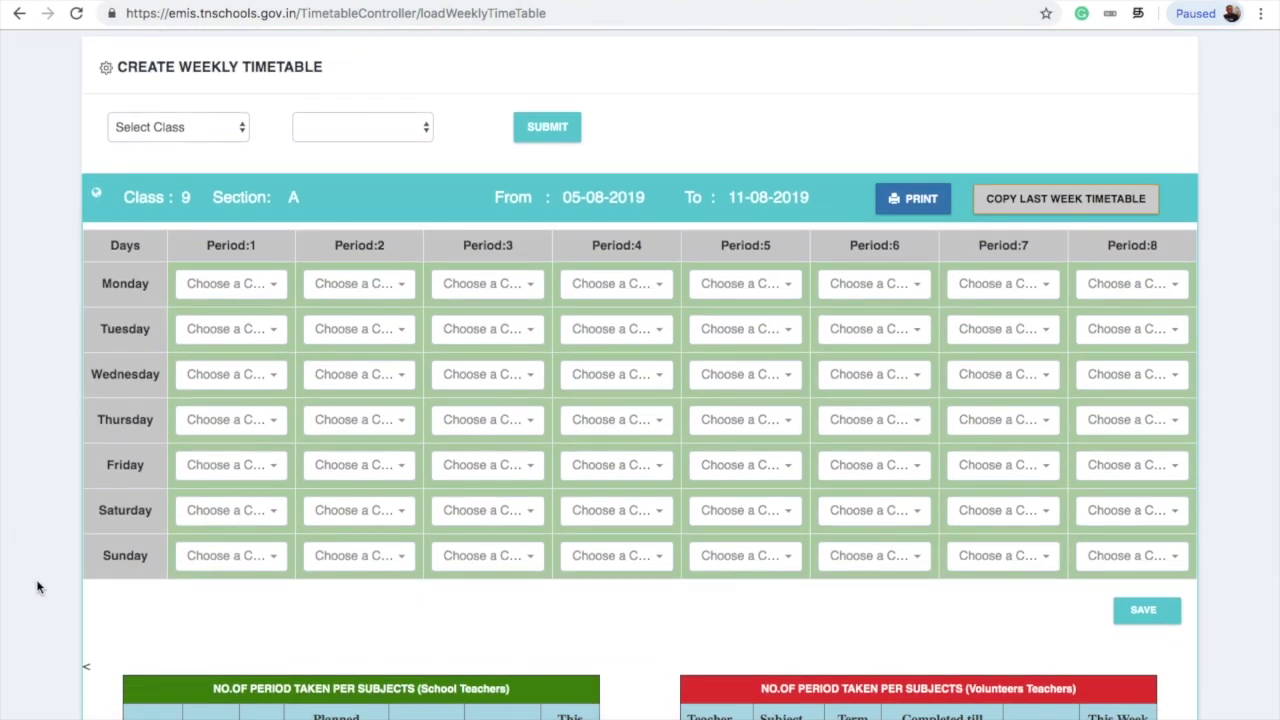
- Assign the second listed TAM teacher to Thursday's periods 1 and 2
left_click(248, 423)
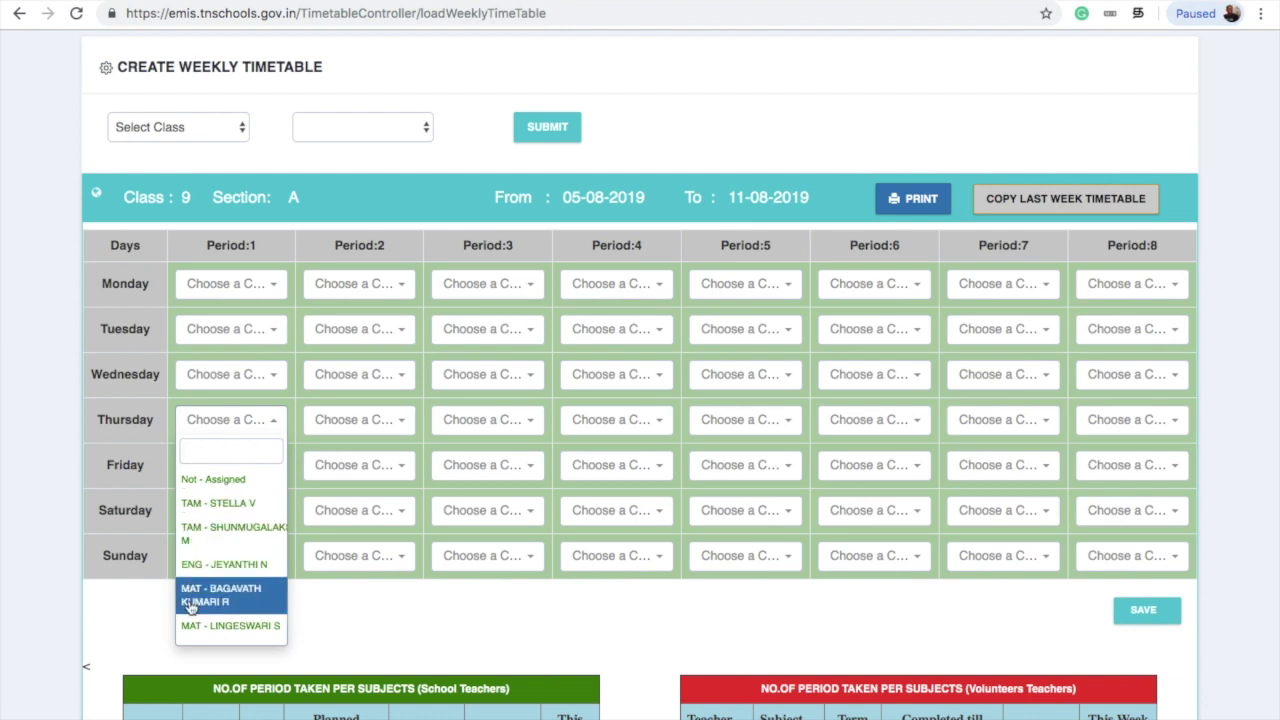
left_click(249, 541)
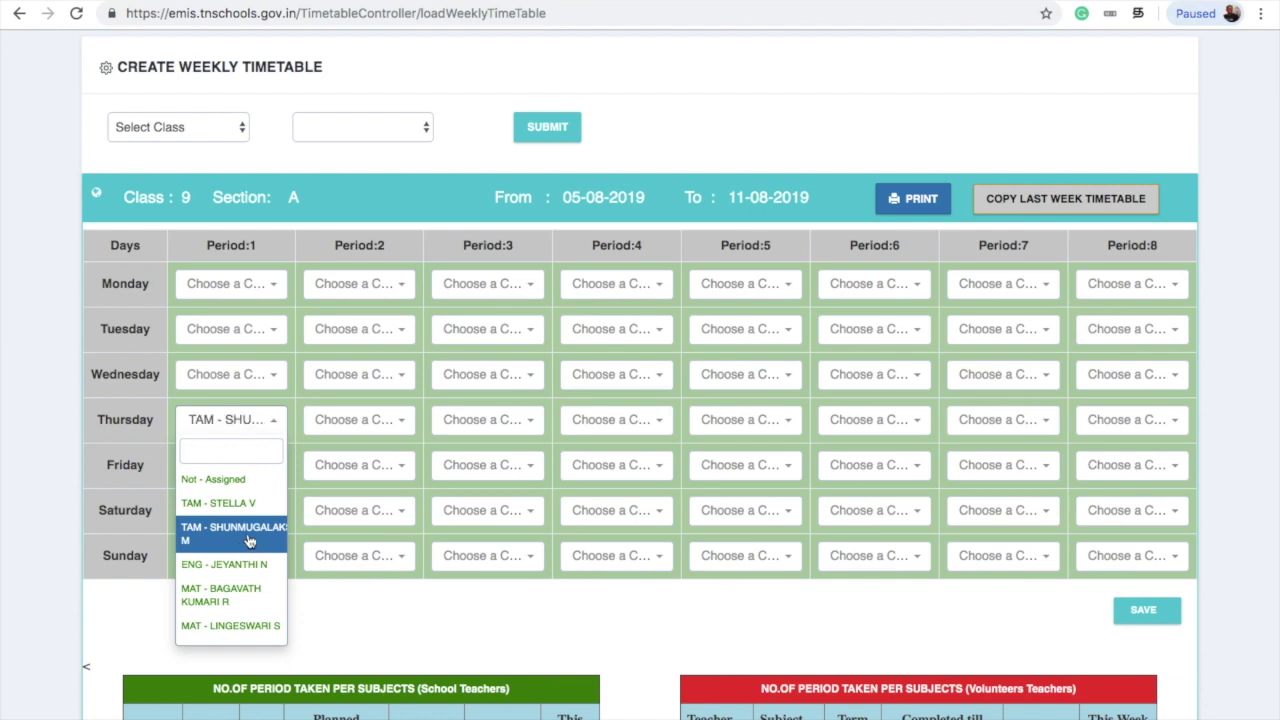
left_click(388, 421)
left_click(381, 543)
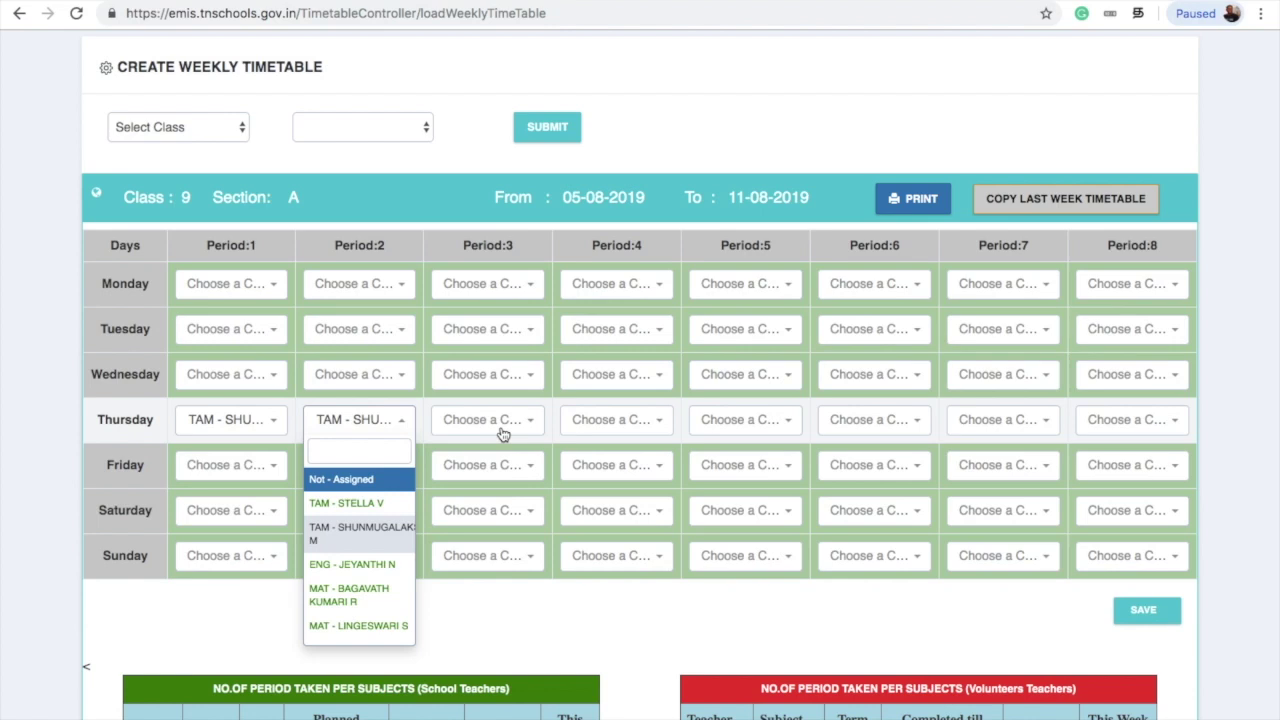
scroll(380, 520, "down", 5)
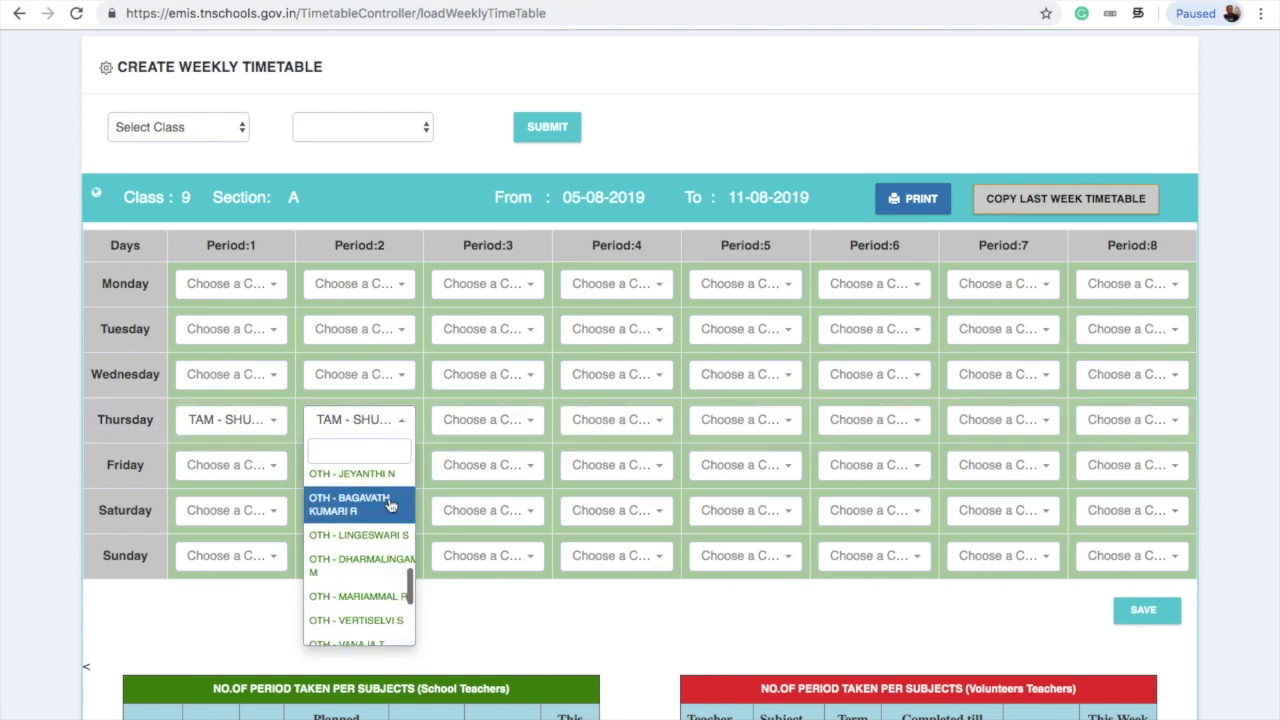
- Assign the ENG teacher to Thursday's periods 3 and 4, finding the entry by subject or teacher name
left_click(533, 430)
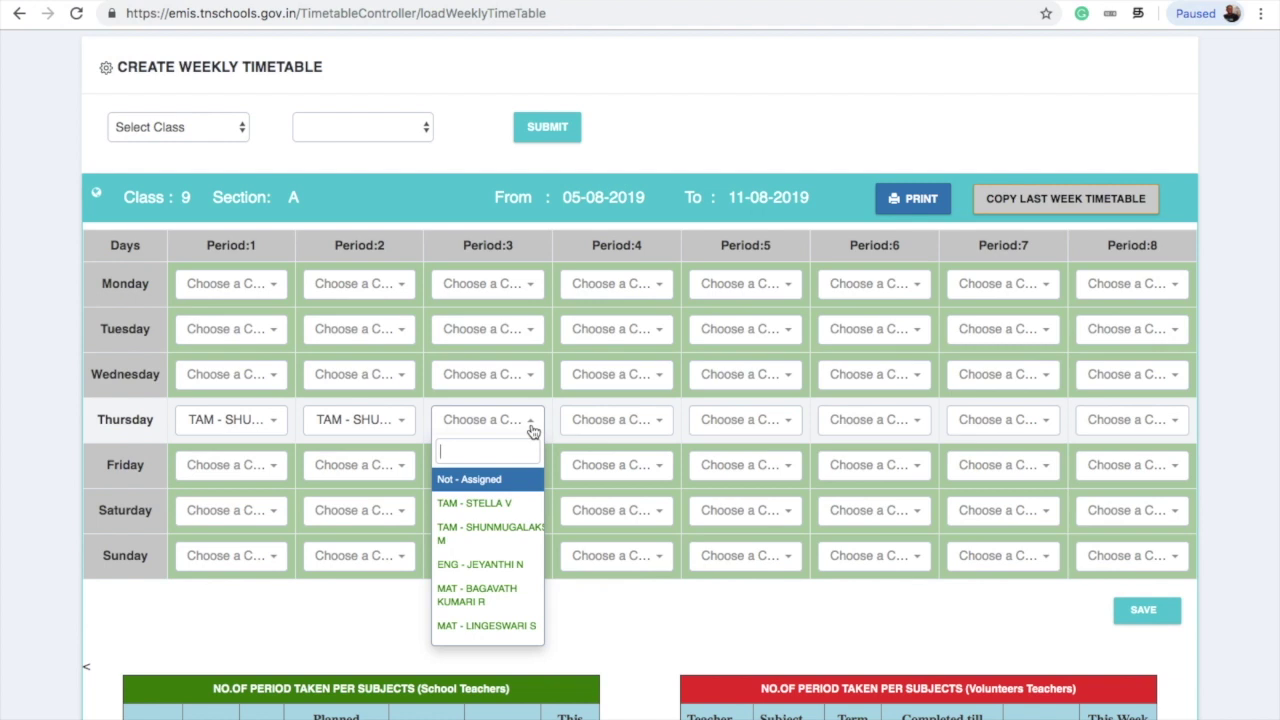
type("eng")
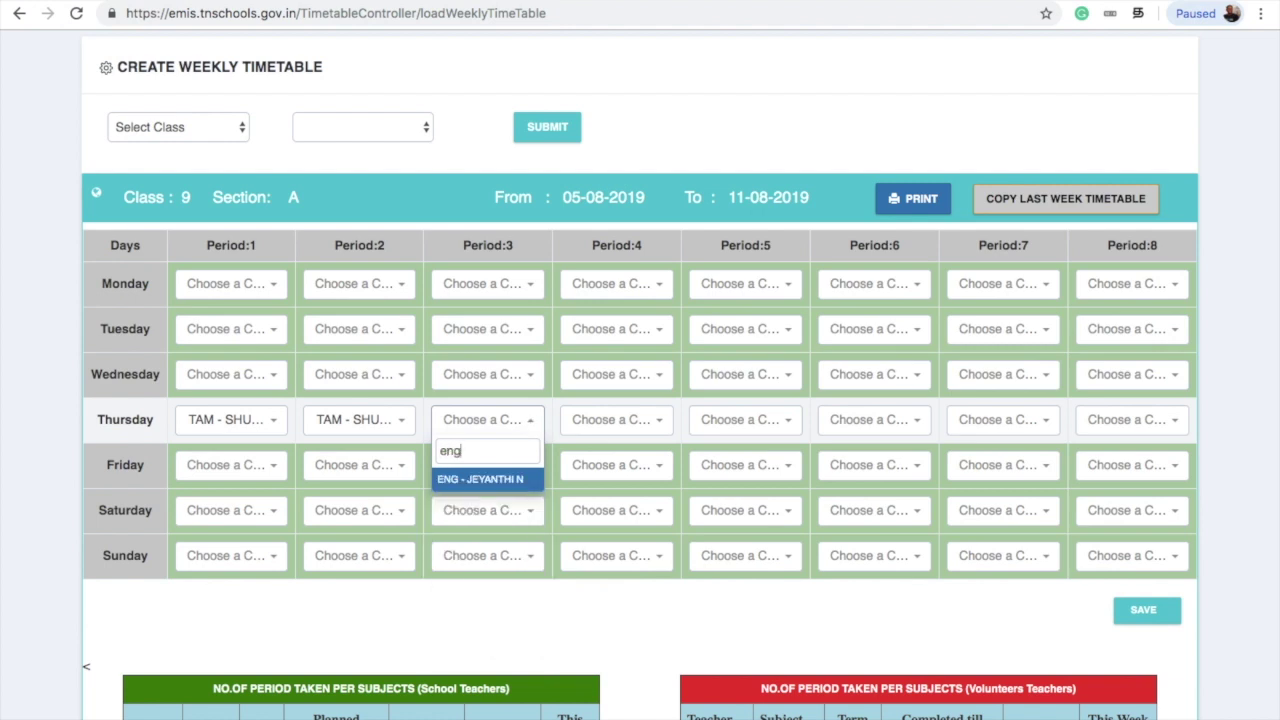
left_click(470, 482)
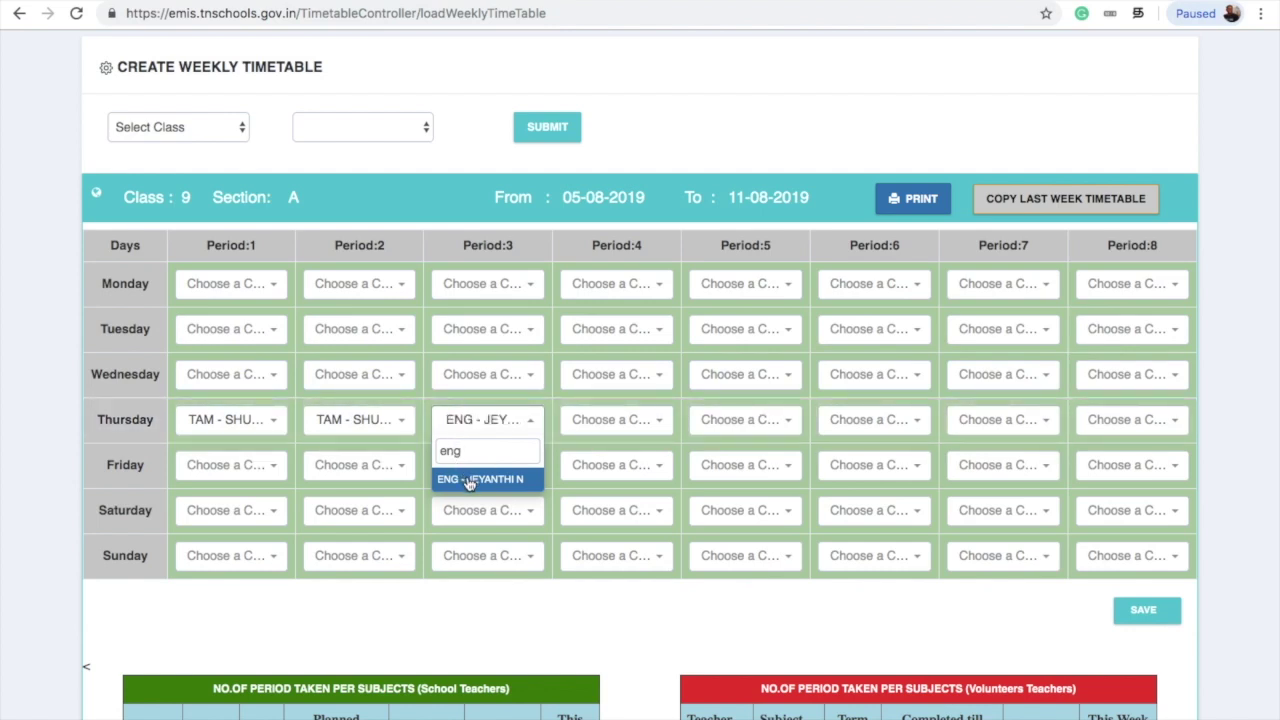
left_click(629, 425)
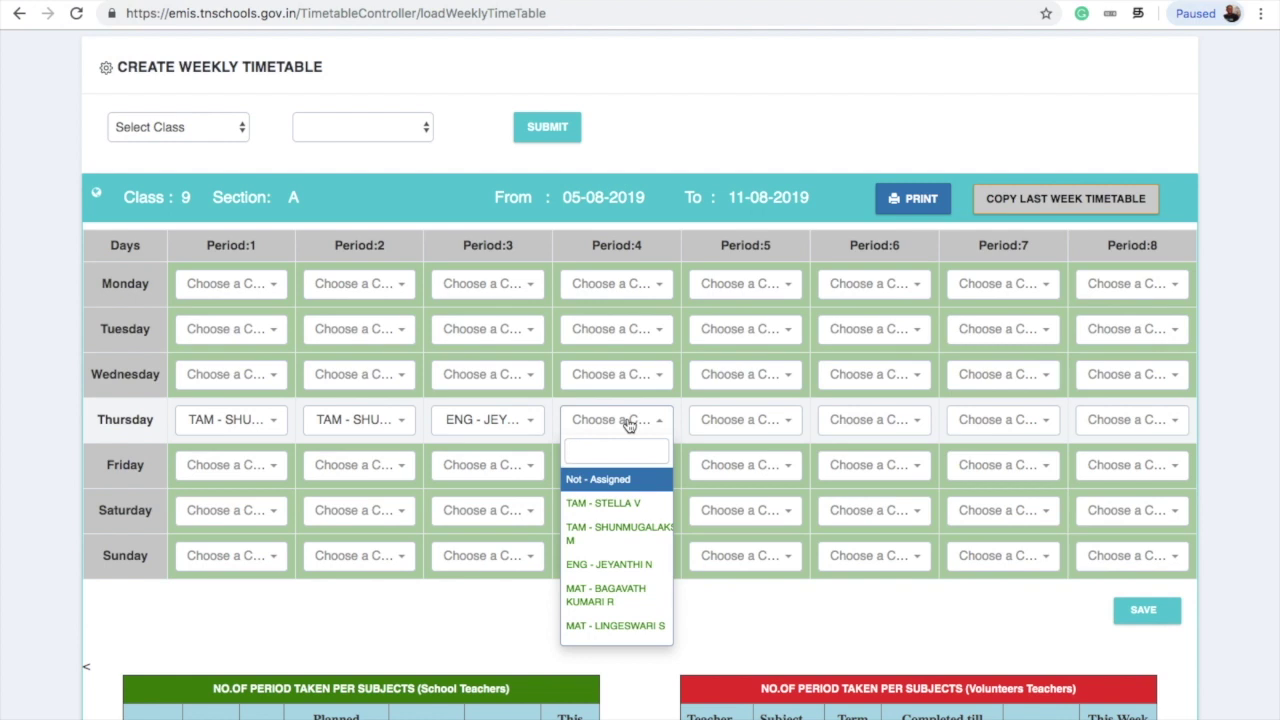
type("jey")
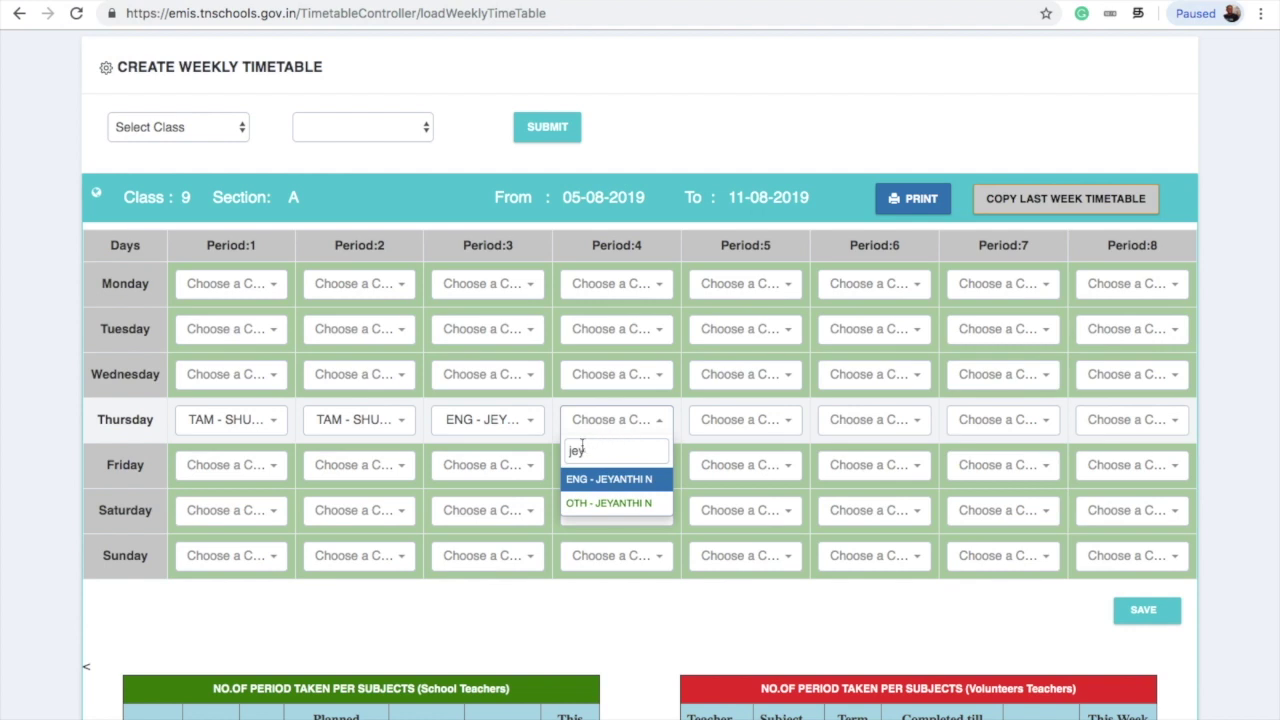
left_click(598, 485)
- Assign the SSc teacher to Thursday's period 5
left_click(777, 421)
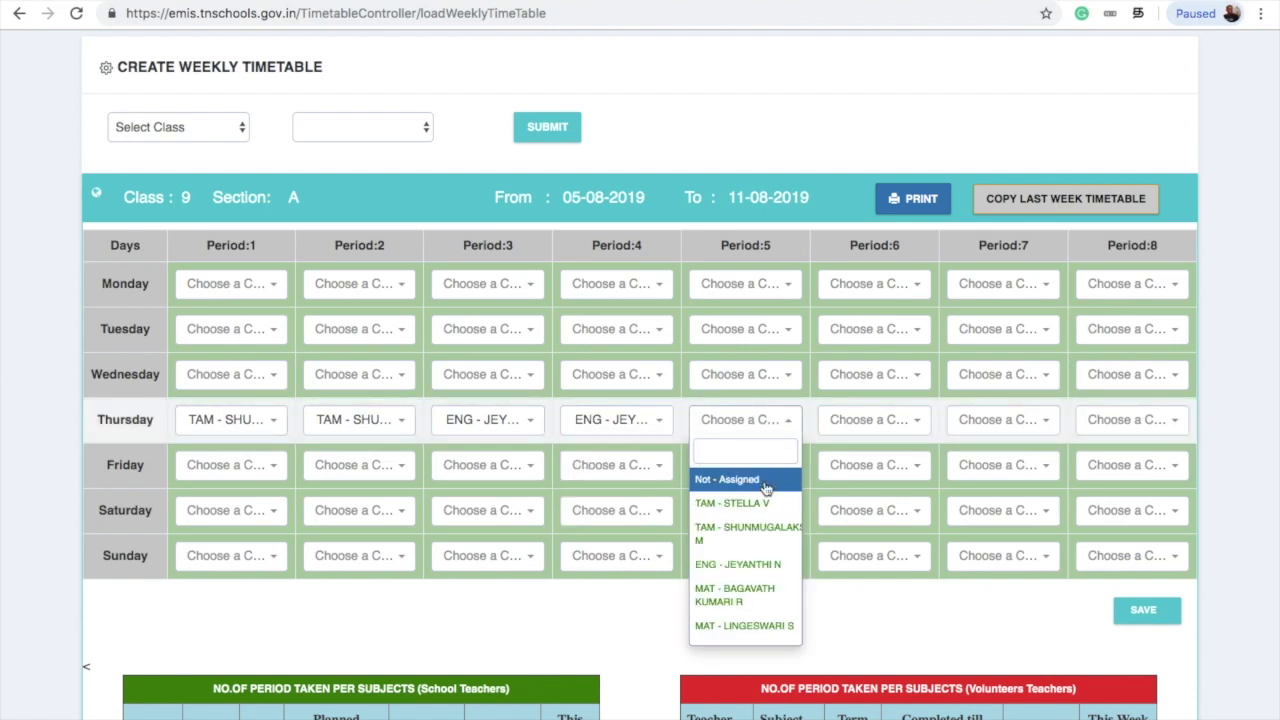
scroll(760, 535, "down", 5)
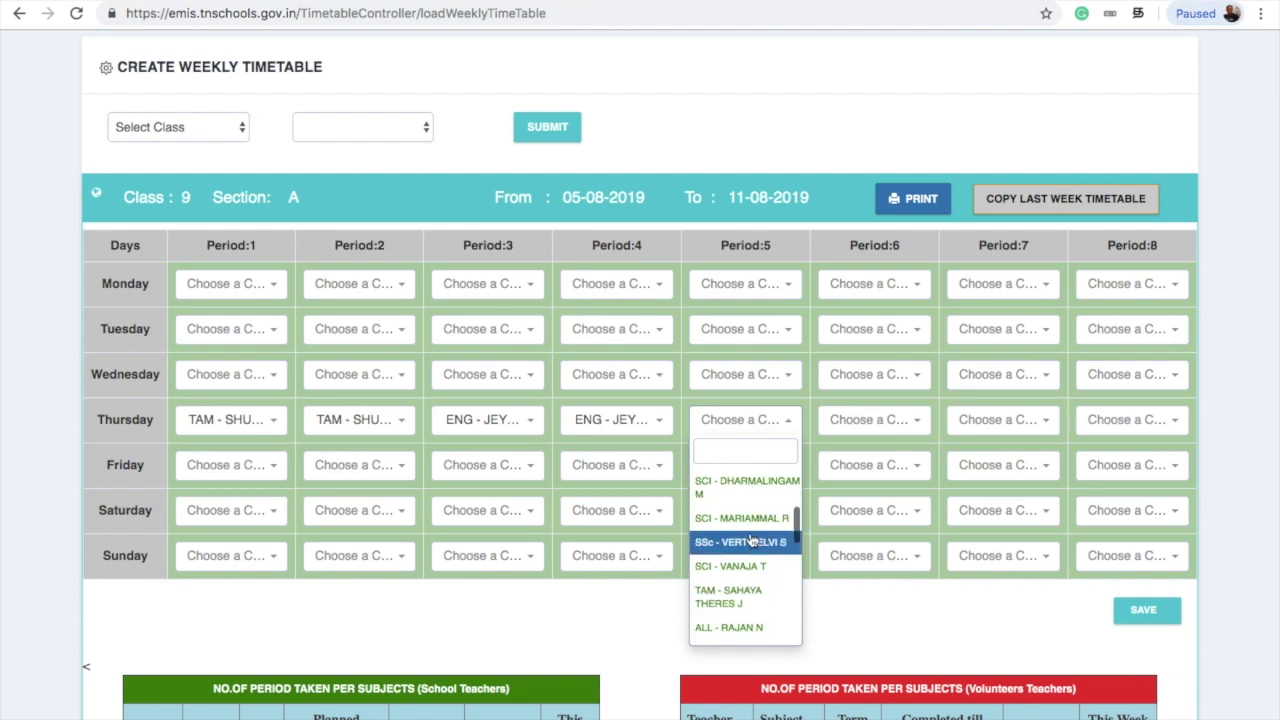
left_click(752, 543)
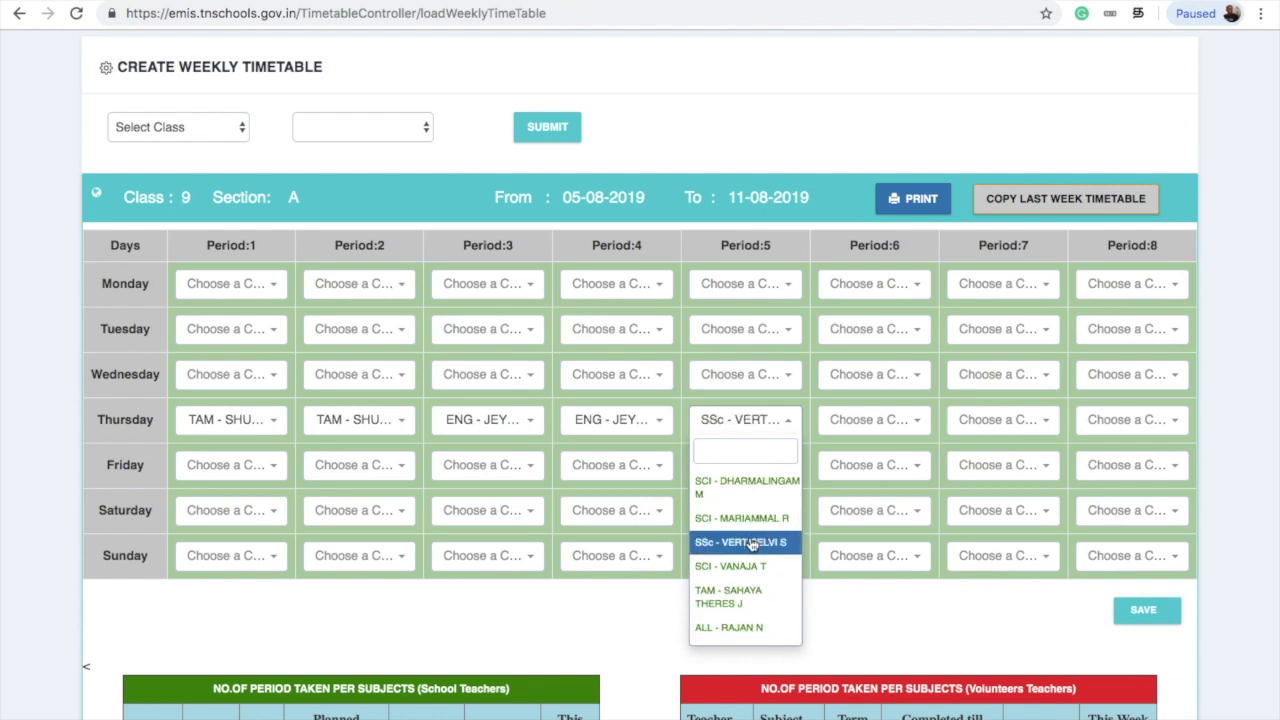
- Assign the first listed SCI teacher to Thursday's period 6, finding the entry by the teacher's name
left_click(899, 425)
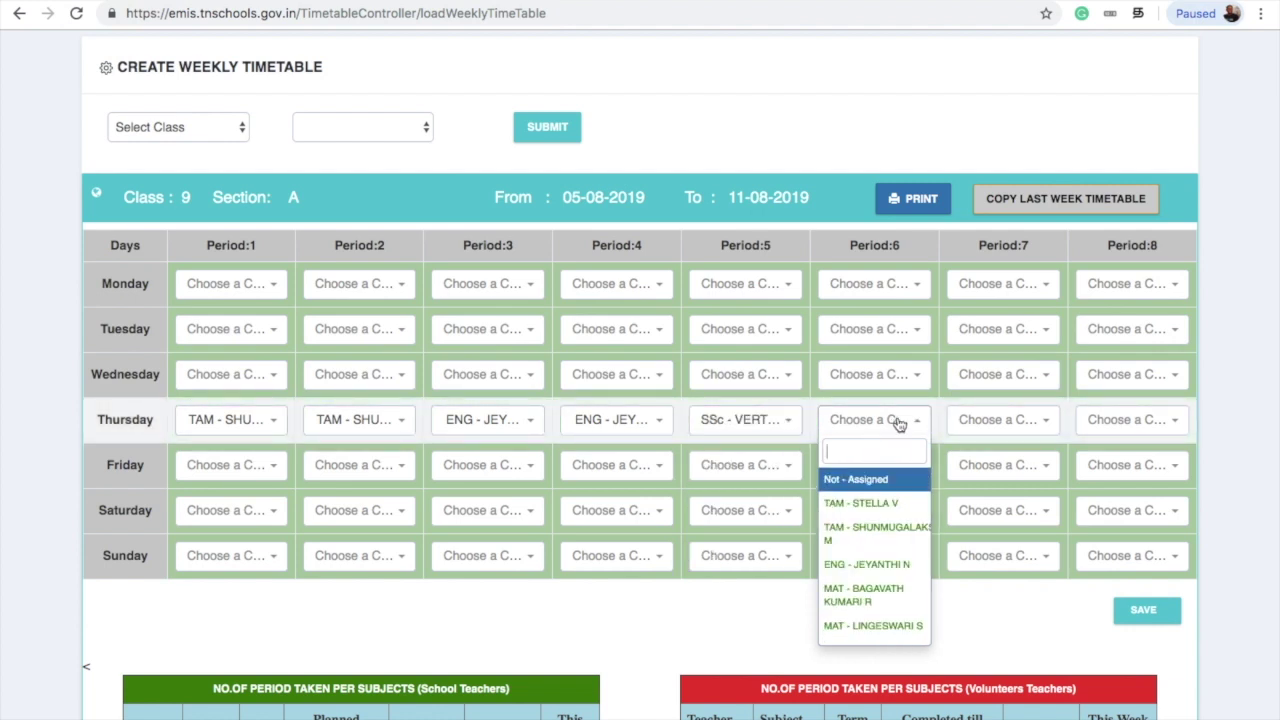
type("eng")
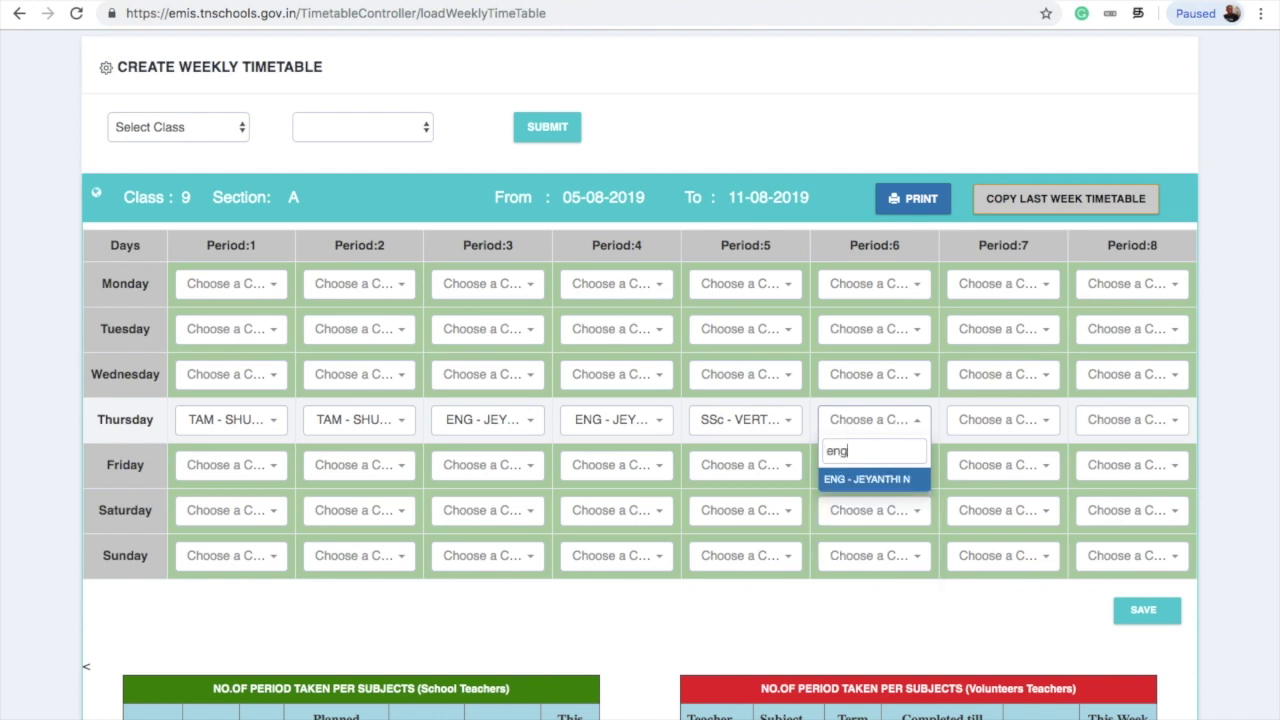
key("BackSpace")
key("BackSpace")
key("BackSpace")
type("s")
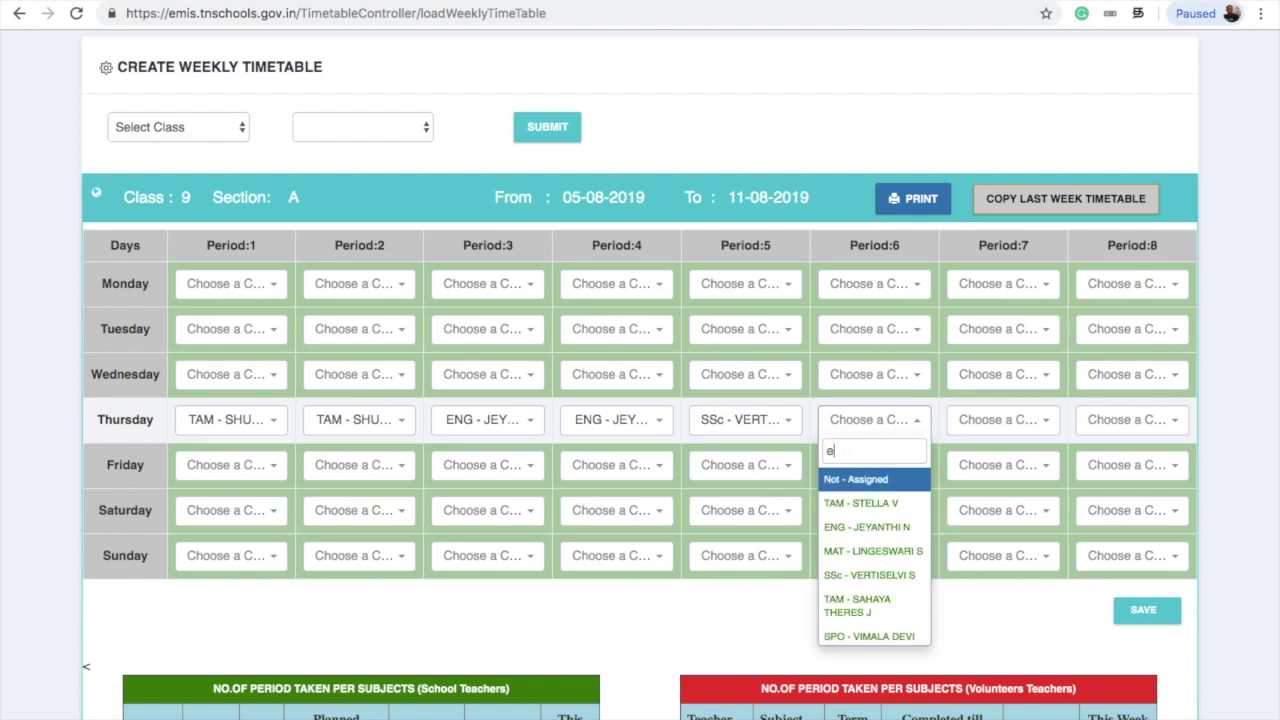
type("ci")
key("BackSpace")
key("BackSpace")
key("BackSpace")
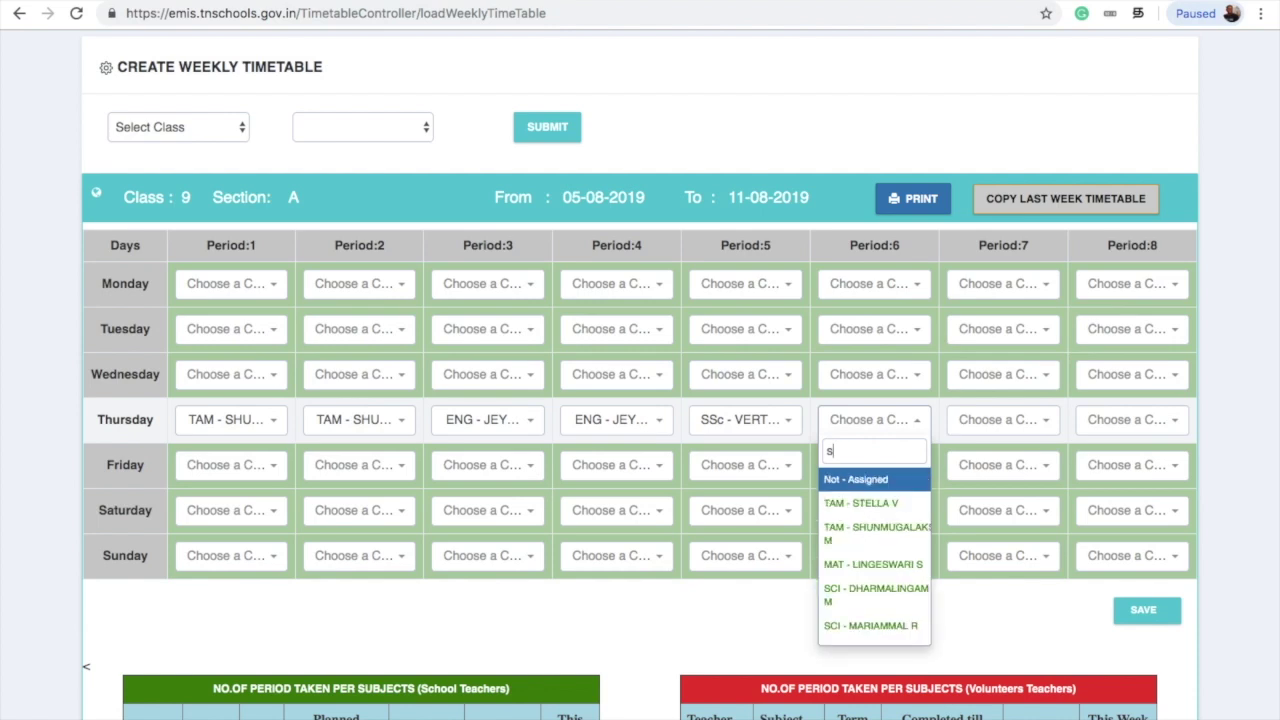
type("dhar")
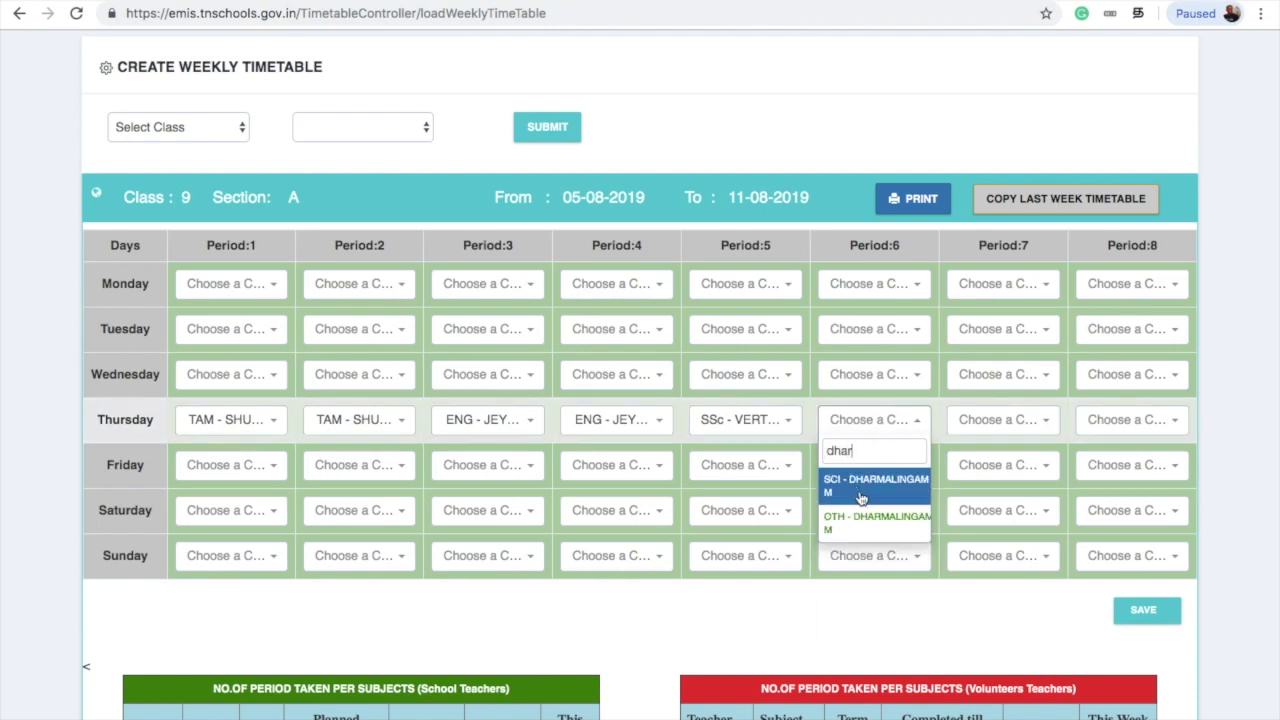
left_click(870, 486)
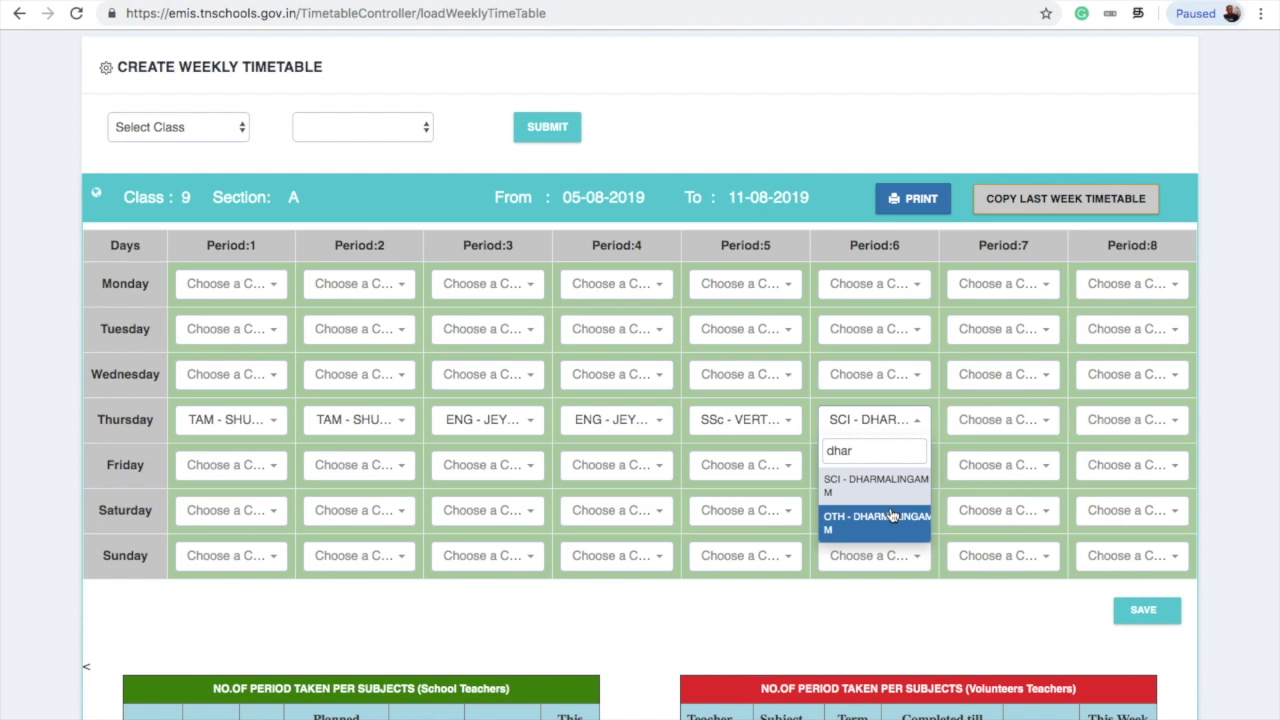
- Clear the teacher search for Thursday's period 6 and close its list
double_click(840, 450)
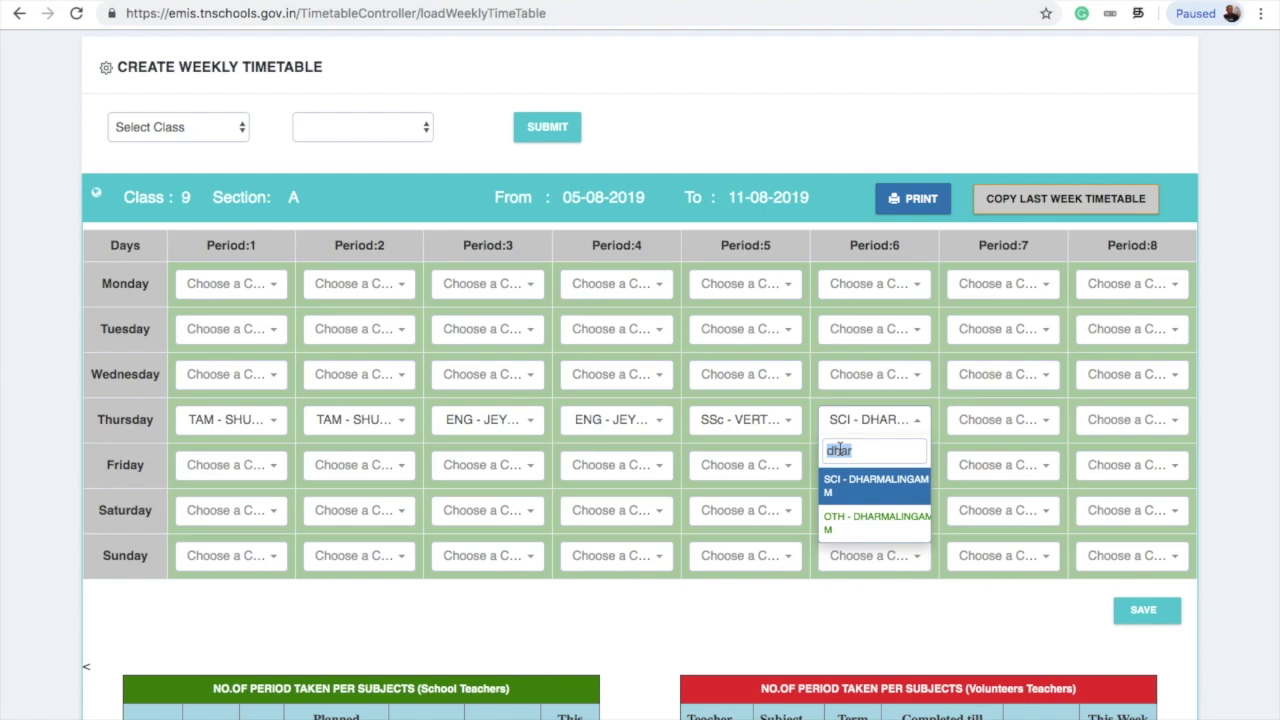
key("BackSpace")
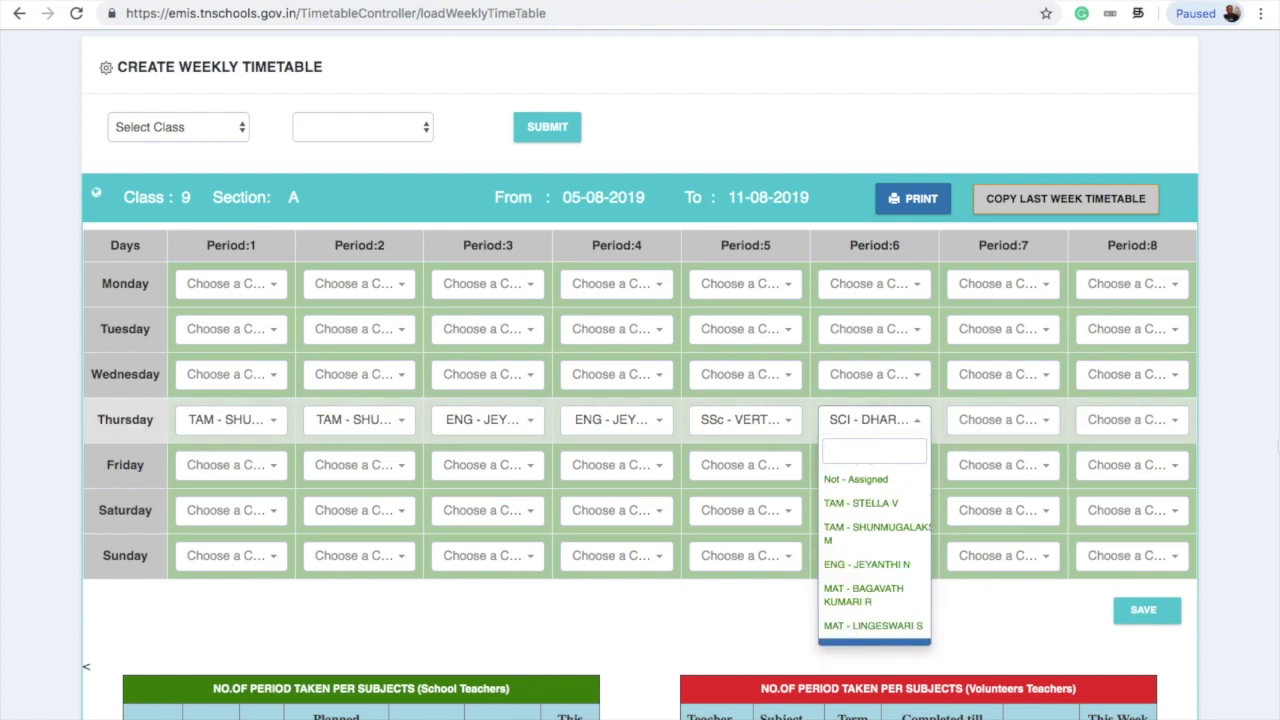
left_click(1220, 453)
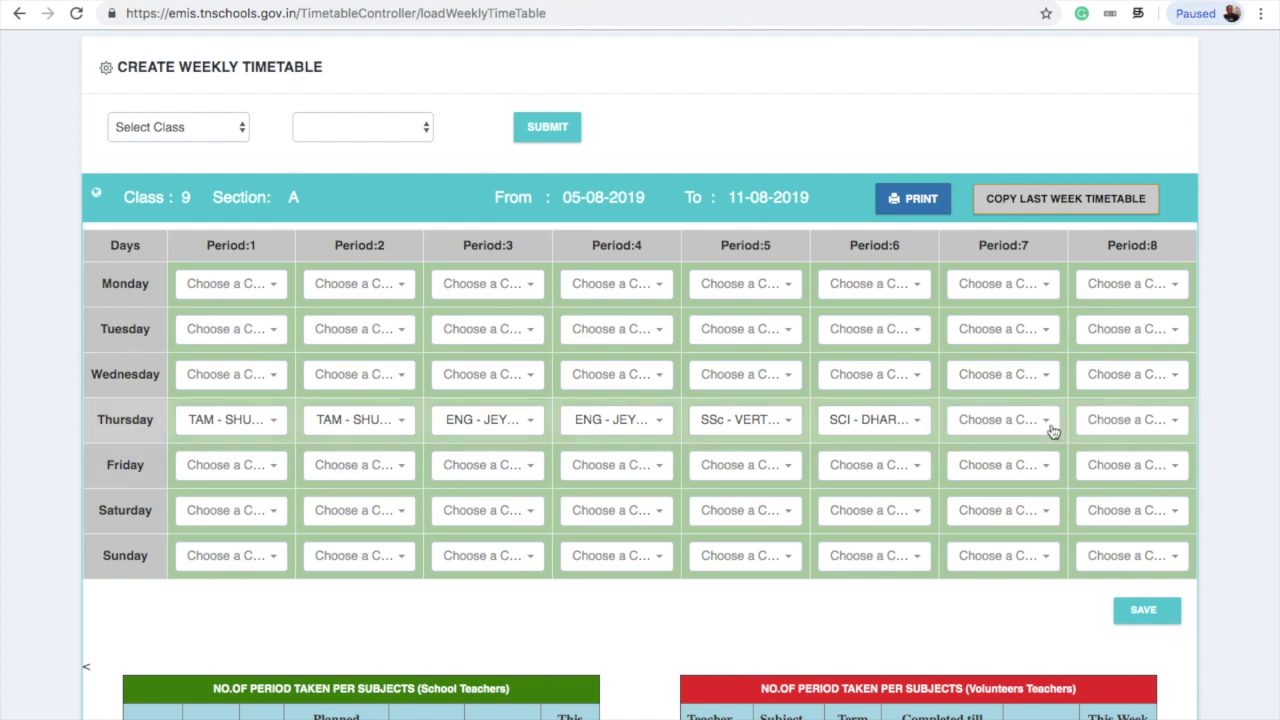
- Assign the SPO teacher to Thursday's periods 7 and 8, finding the entry by subject code
left_click(1005, 424)
type("spo")
left_click(1000, 482)
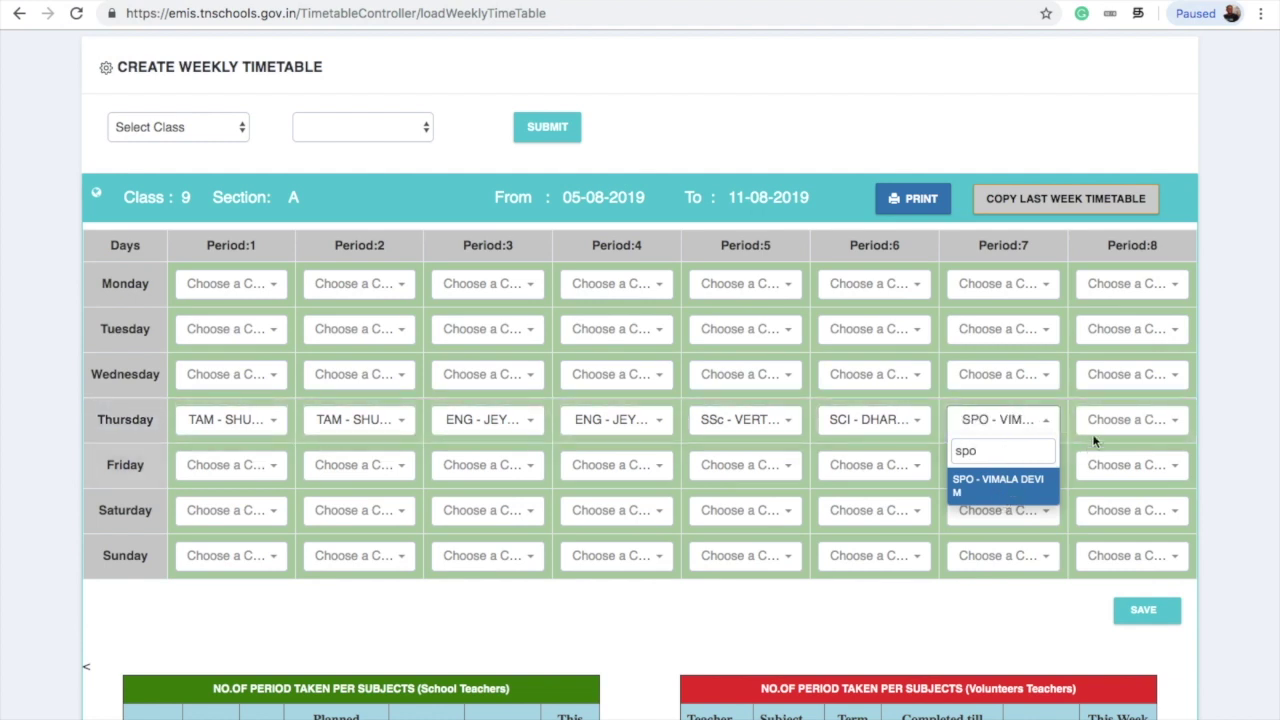
left_click(1128, 420)
type("spo")
left_click(1128, 486)
left_click(1013, 619)
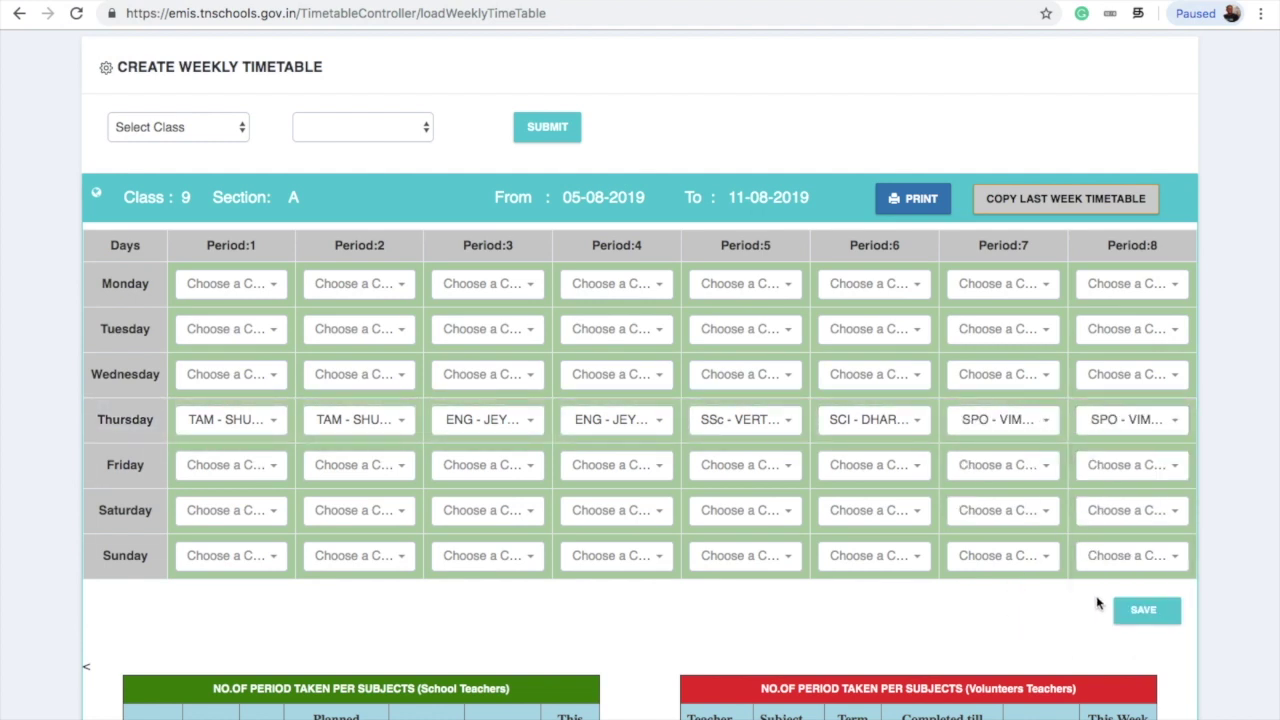
- Save the weekly timetable for class 9, section A, and review the saved Thursday periods
left_click(1147, 612)
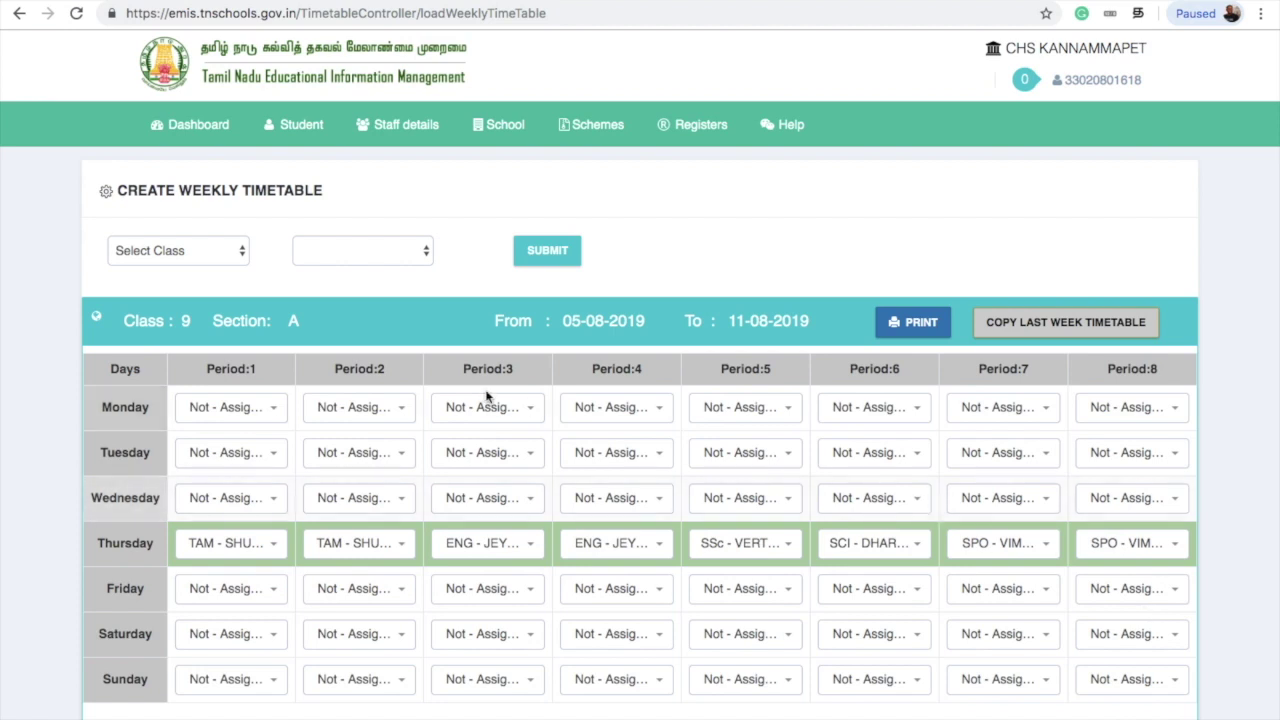
scroll(296, 314, "down", 1)
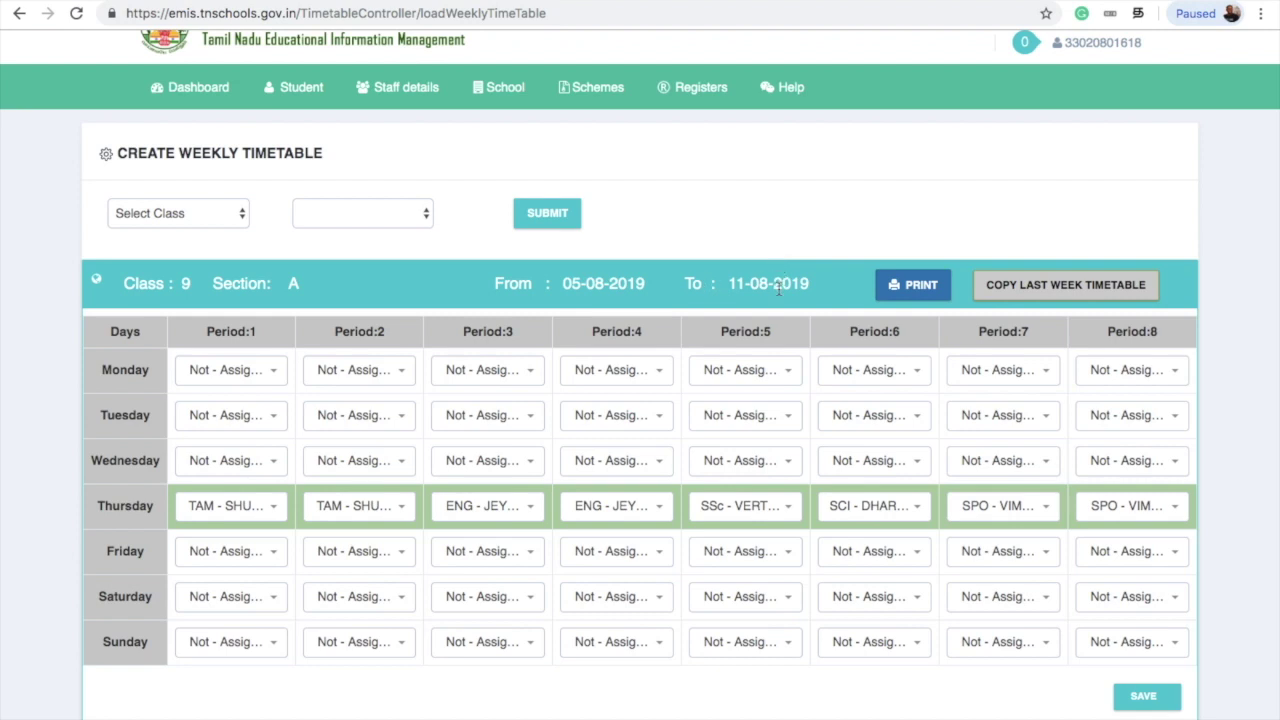
scroll(645, 408, "down", 4)
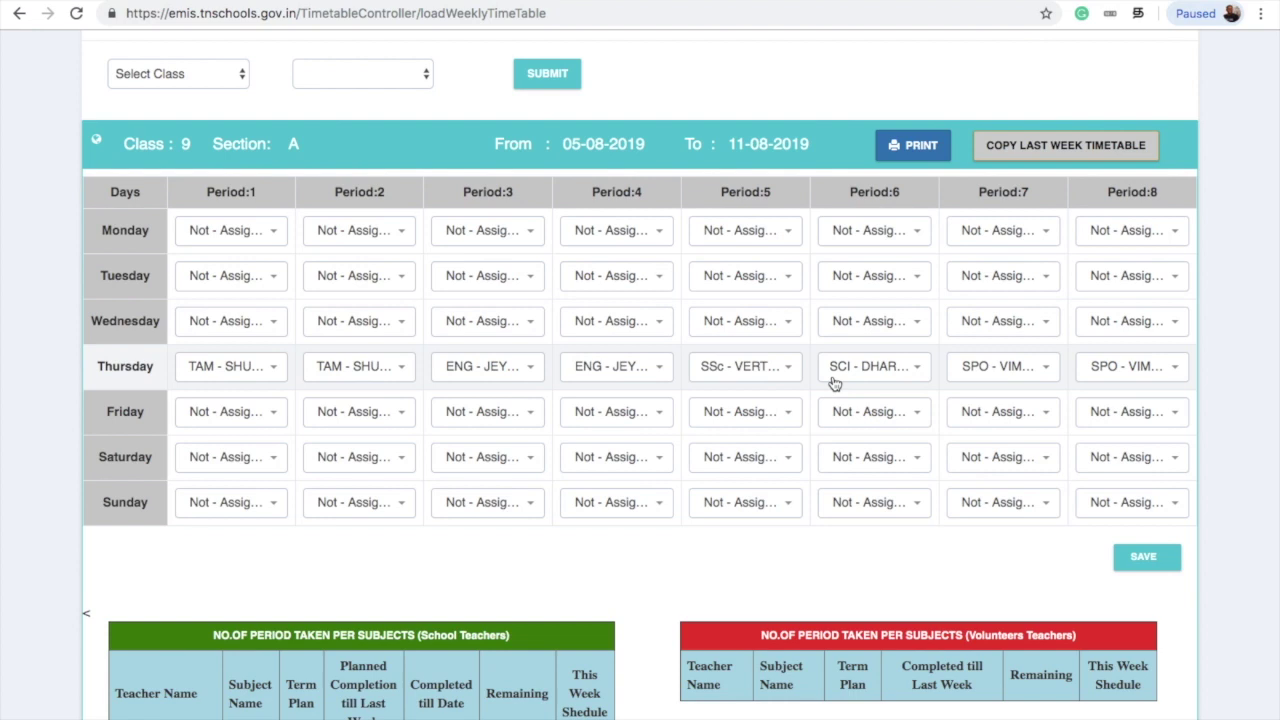
scroll(835, 383, "up", 1)
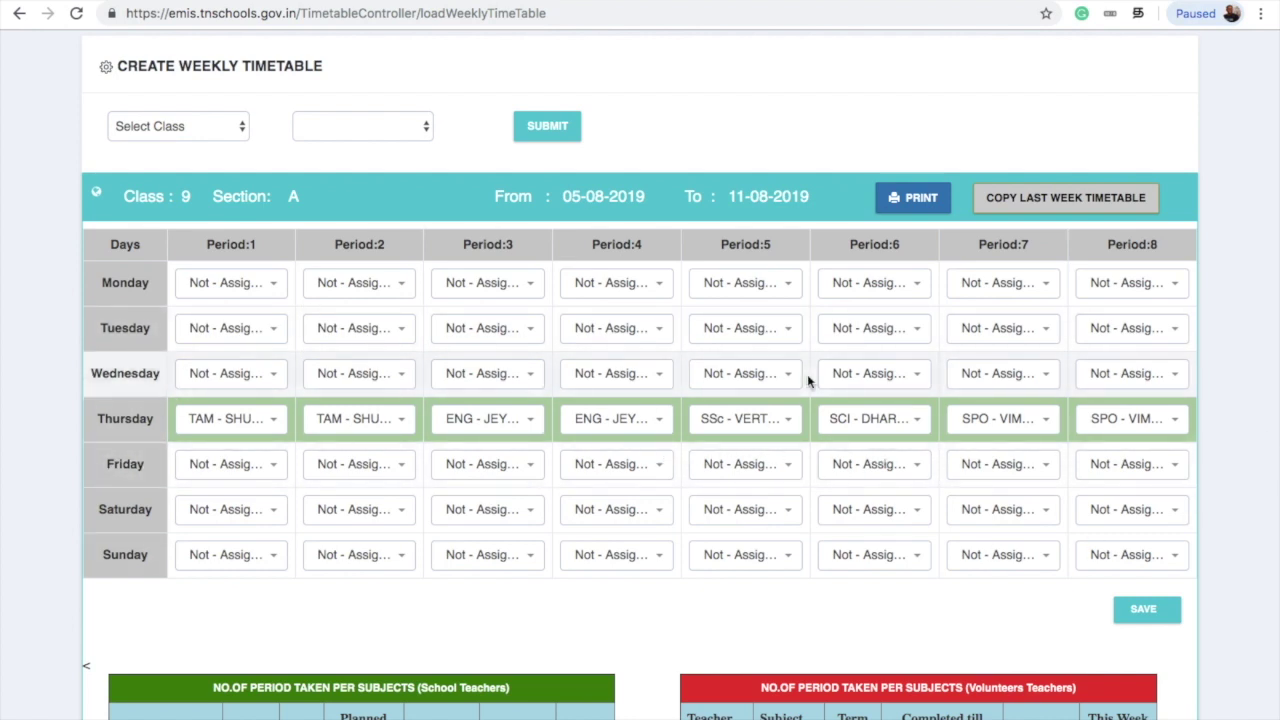
- View the printable weekly timetable report for class 9, section A, and return to the timetable page
left_click(906, 210)
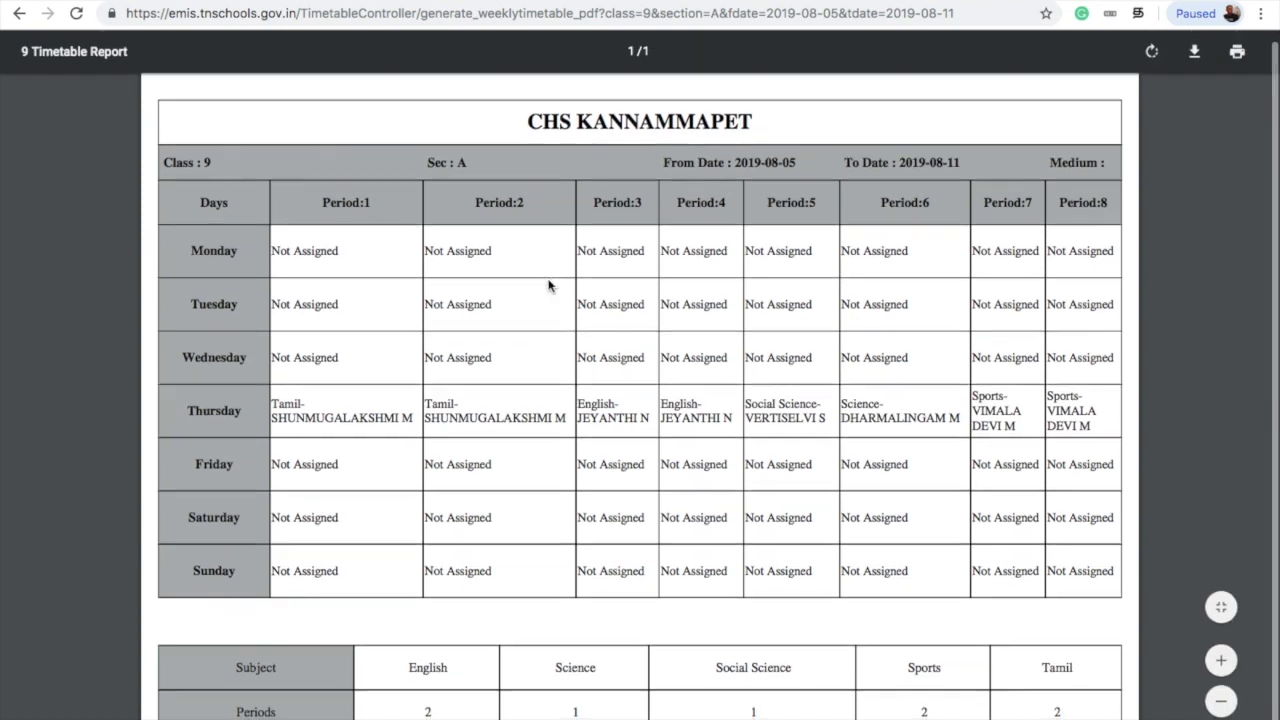
scroll(548, 285, "down", 1)
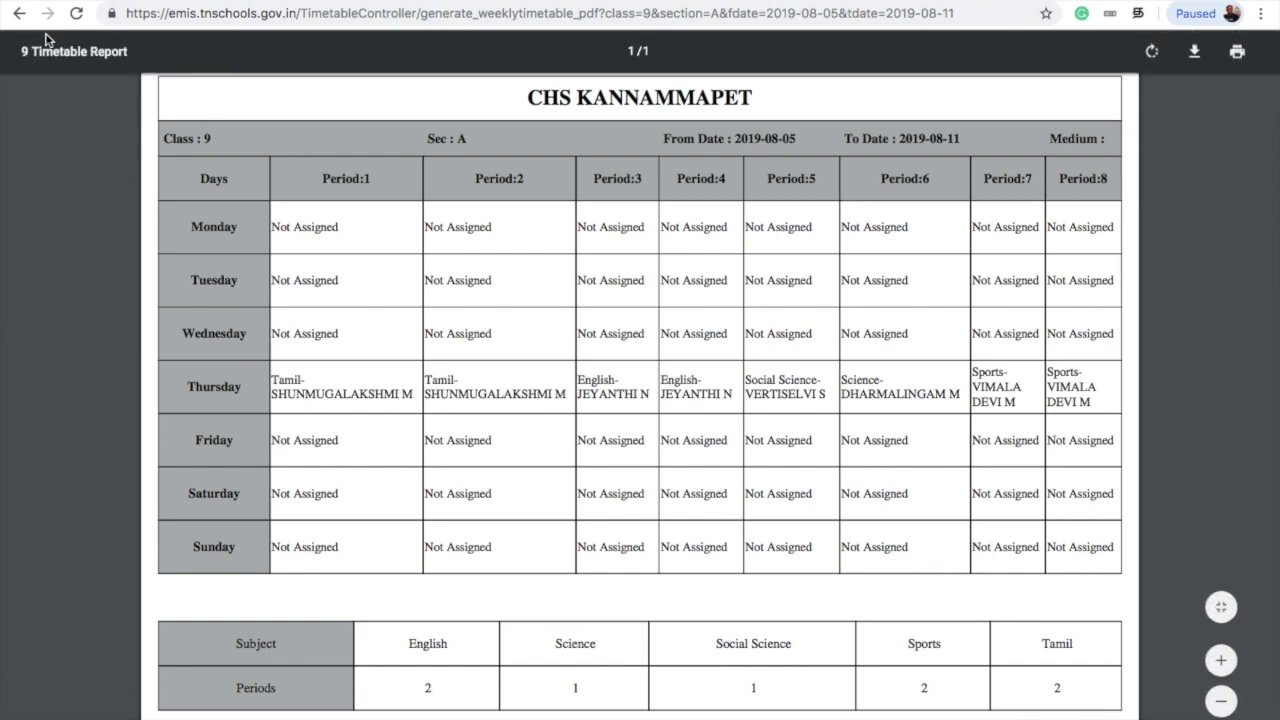
left_click(21, 16)
- Examine the tables of periods taken per subject below the timetable and delete the mail shown in the notification
scroll(309, 400, "down", 5)
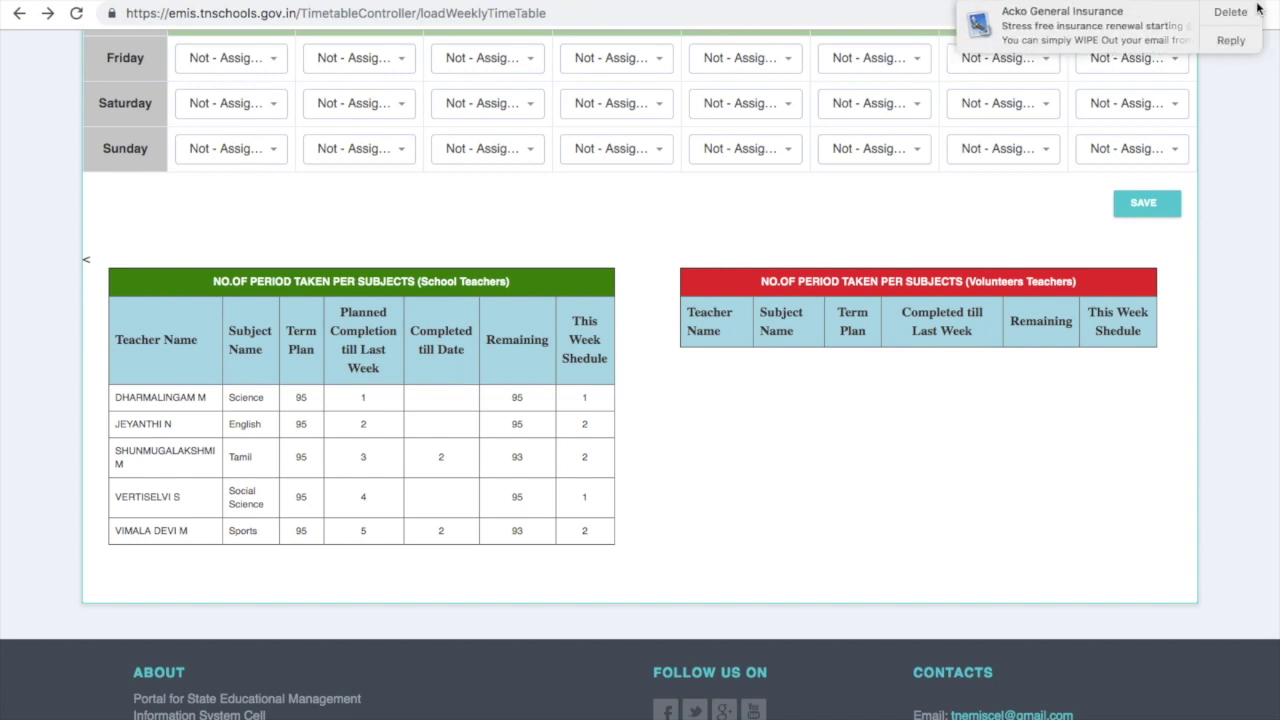
left_click(1228, 11)
scroll(669, 266, "up", 3)
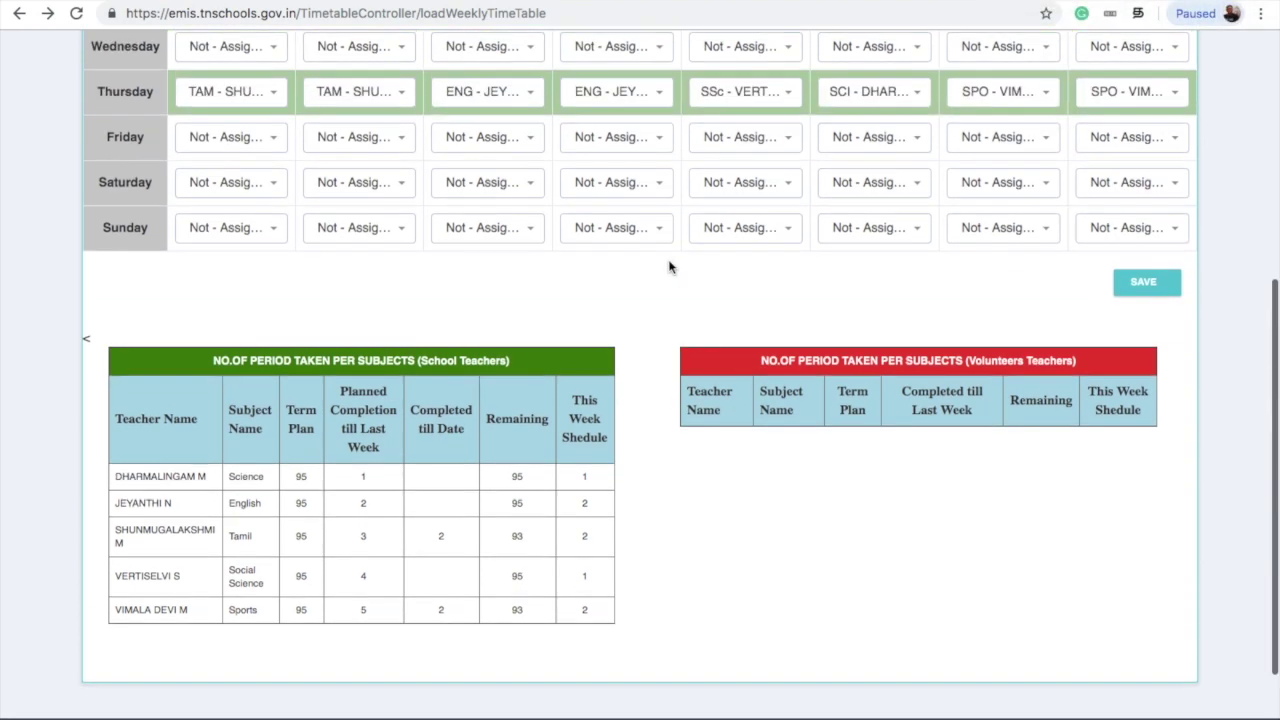
scroll(669, 268, "up", 5)
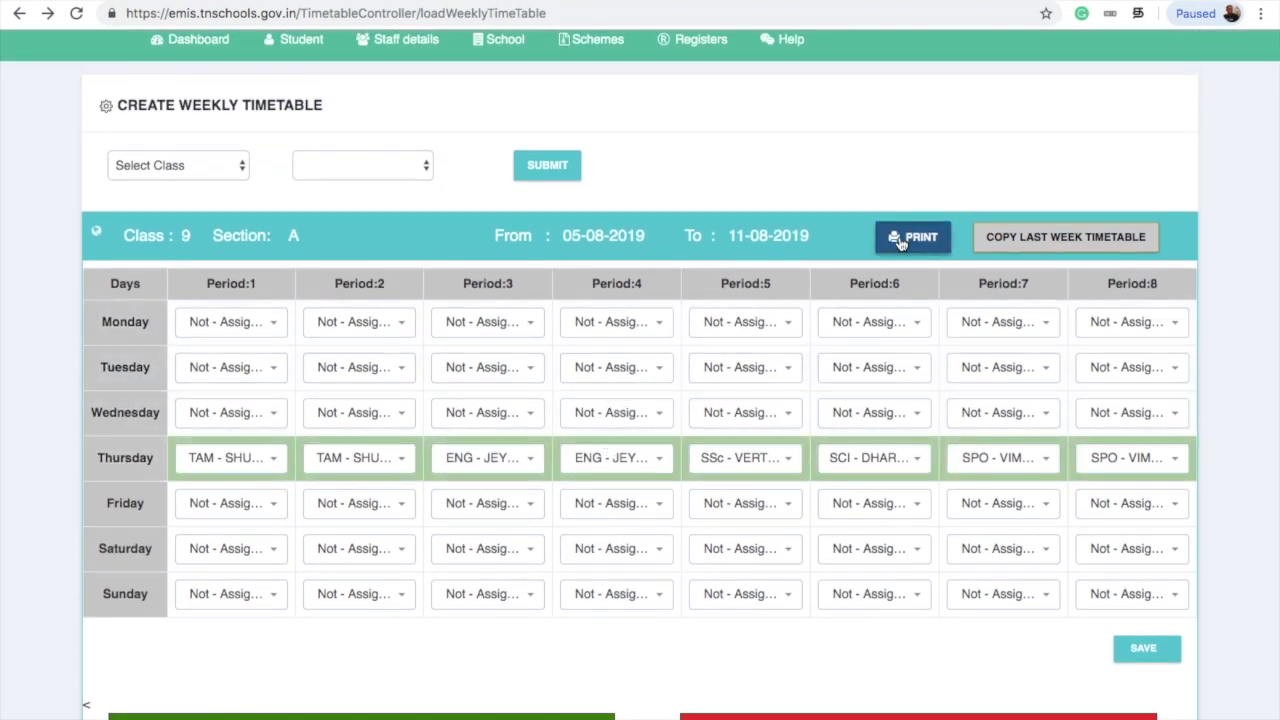
scroll(640, 288, "up", 2)
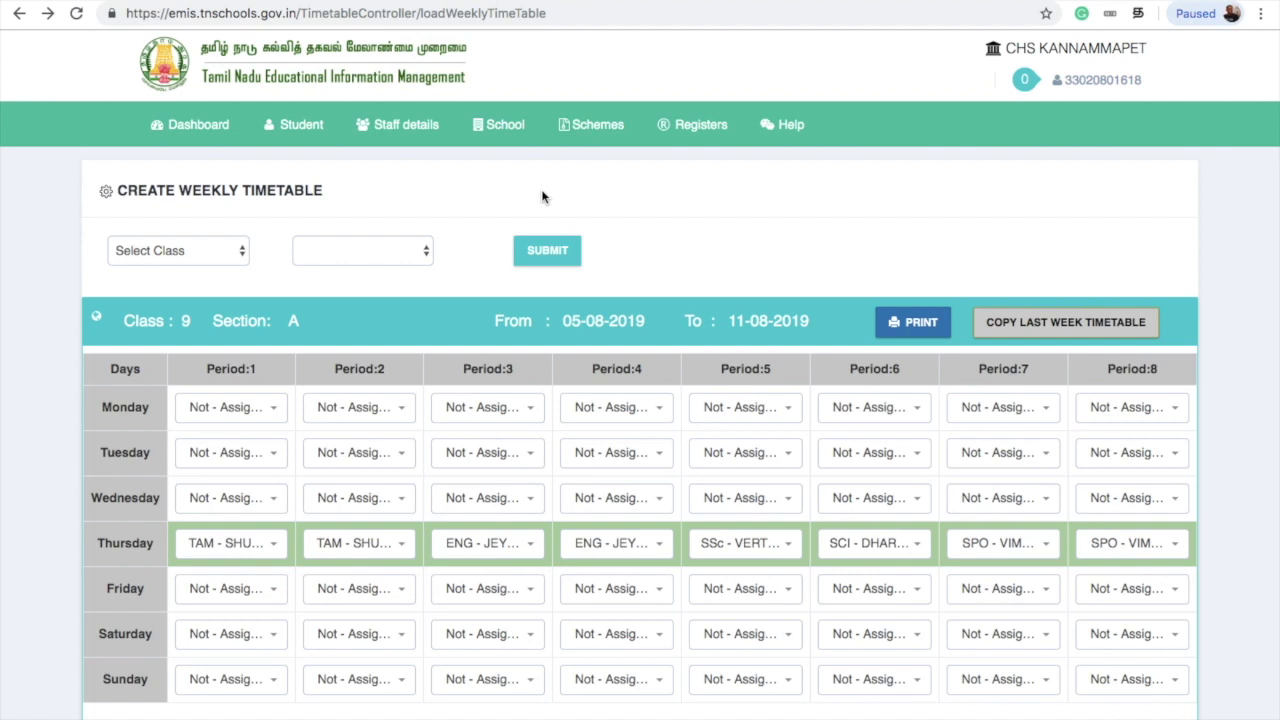
- Open the teacher-wise timetable view
left_click(500, 130)
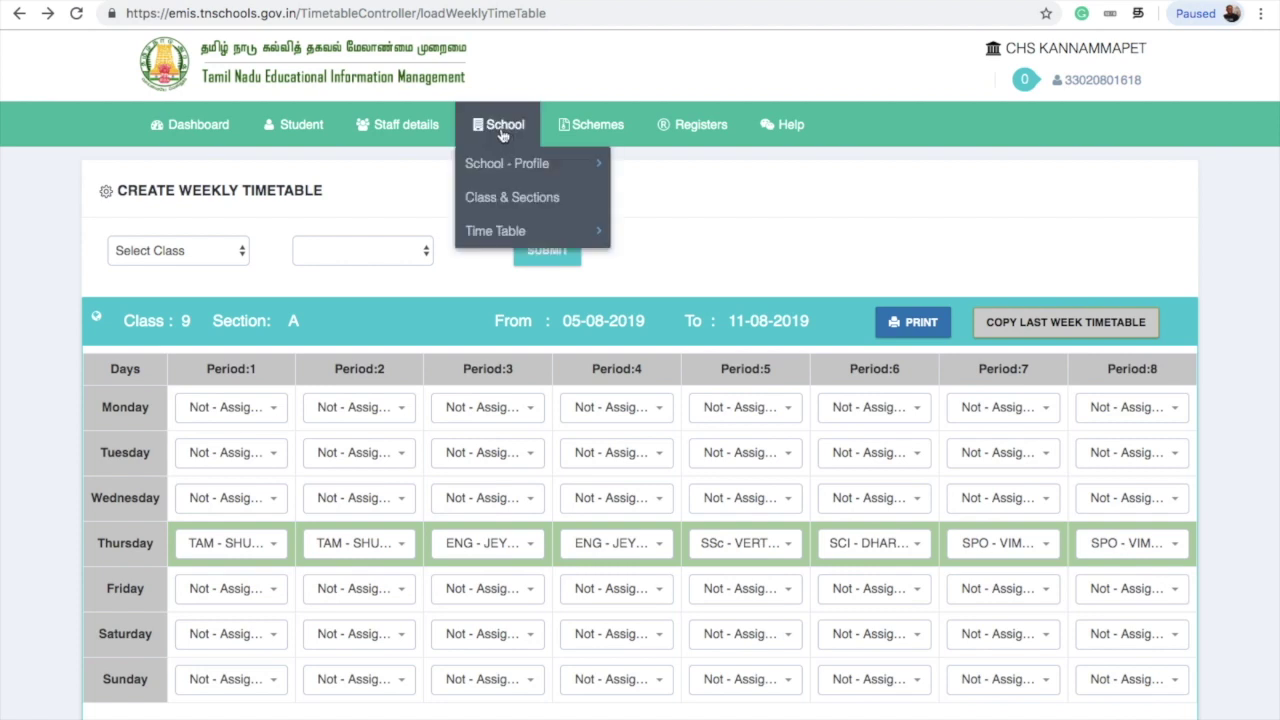
mouse_move(516, 231)
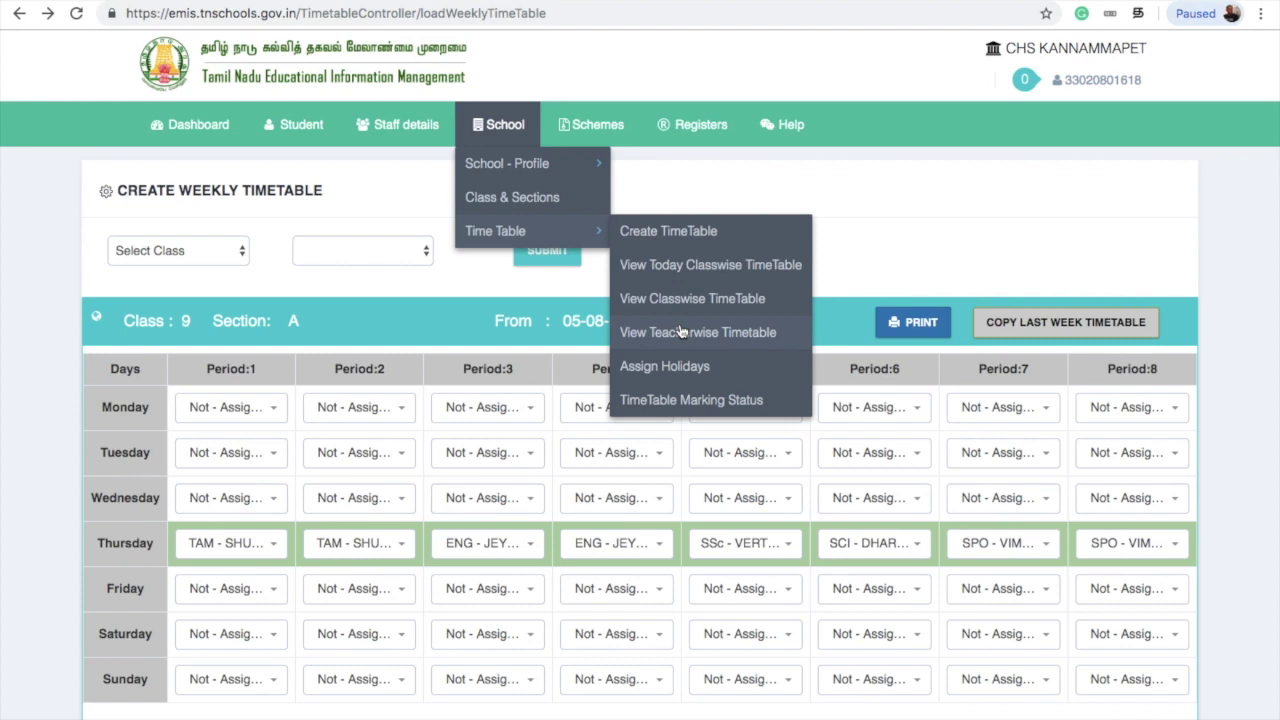
left_click(777, 330)
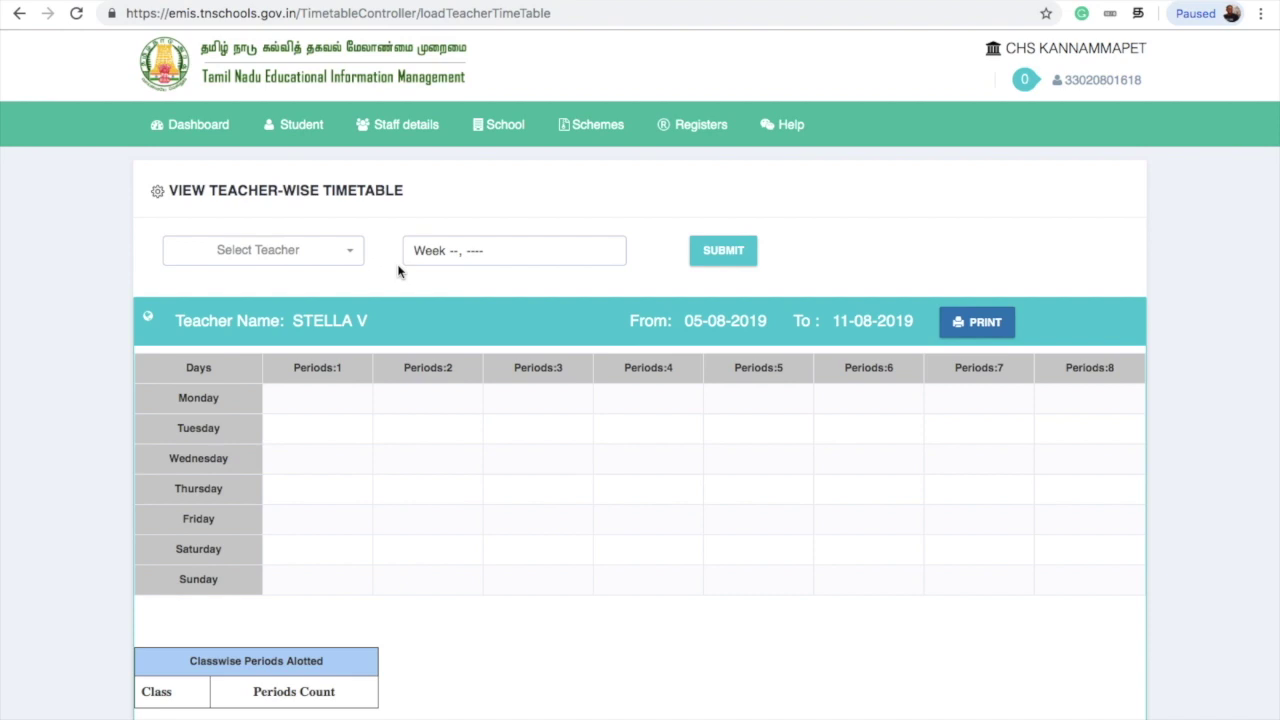
- Display the timetable of class 9-A's Science teacher for the week 05-08-2019 to 11-08-2019
left_click(343, 251)
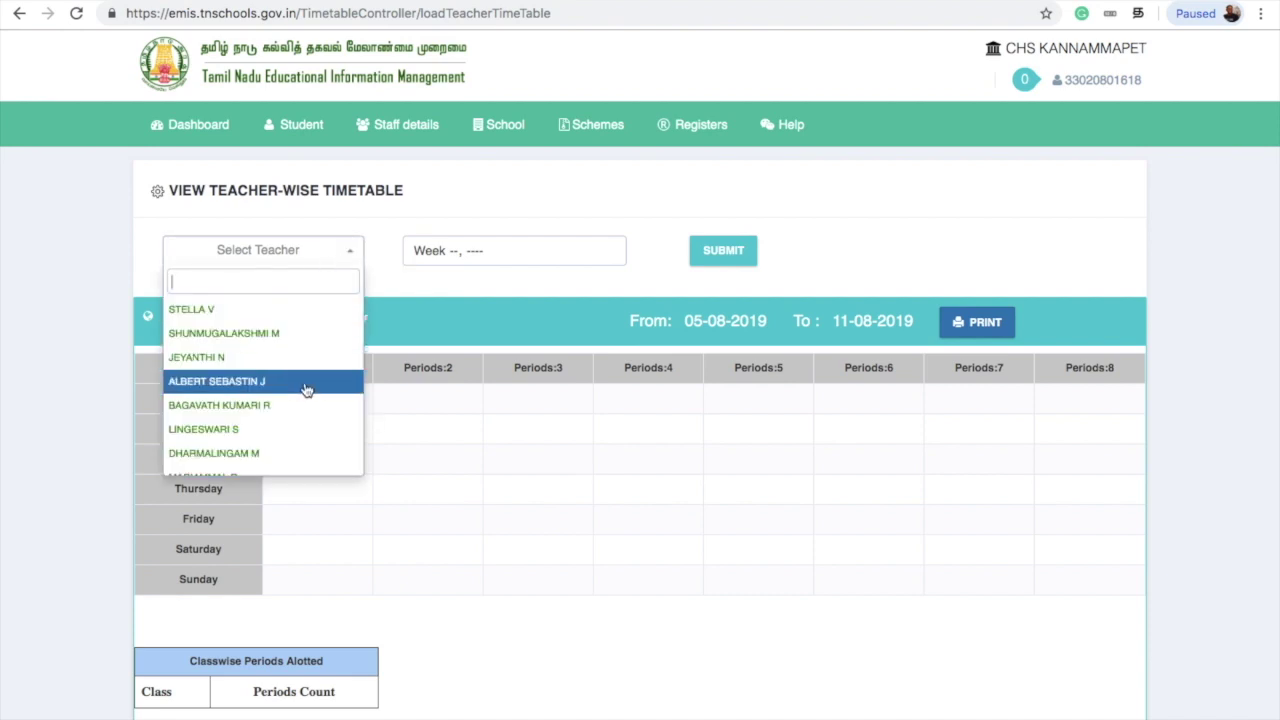
left_click(292, 441)
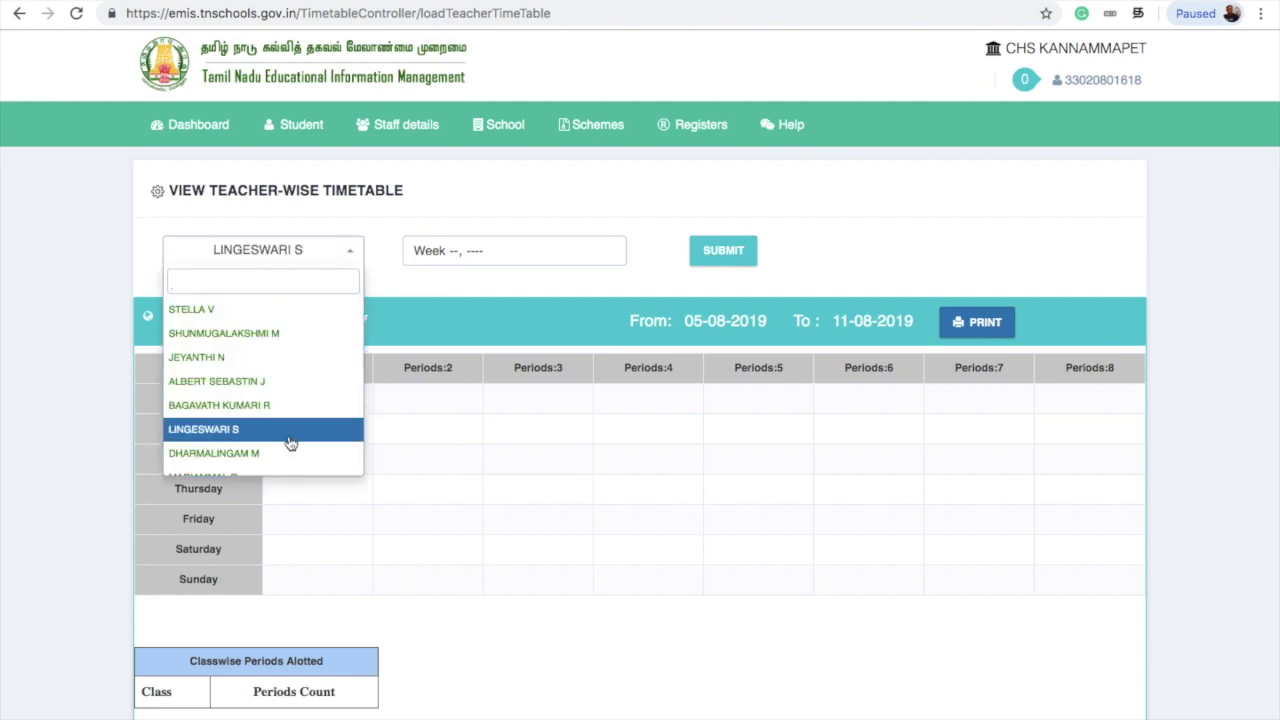
left_click(283, 452)
left_click(606, 256)
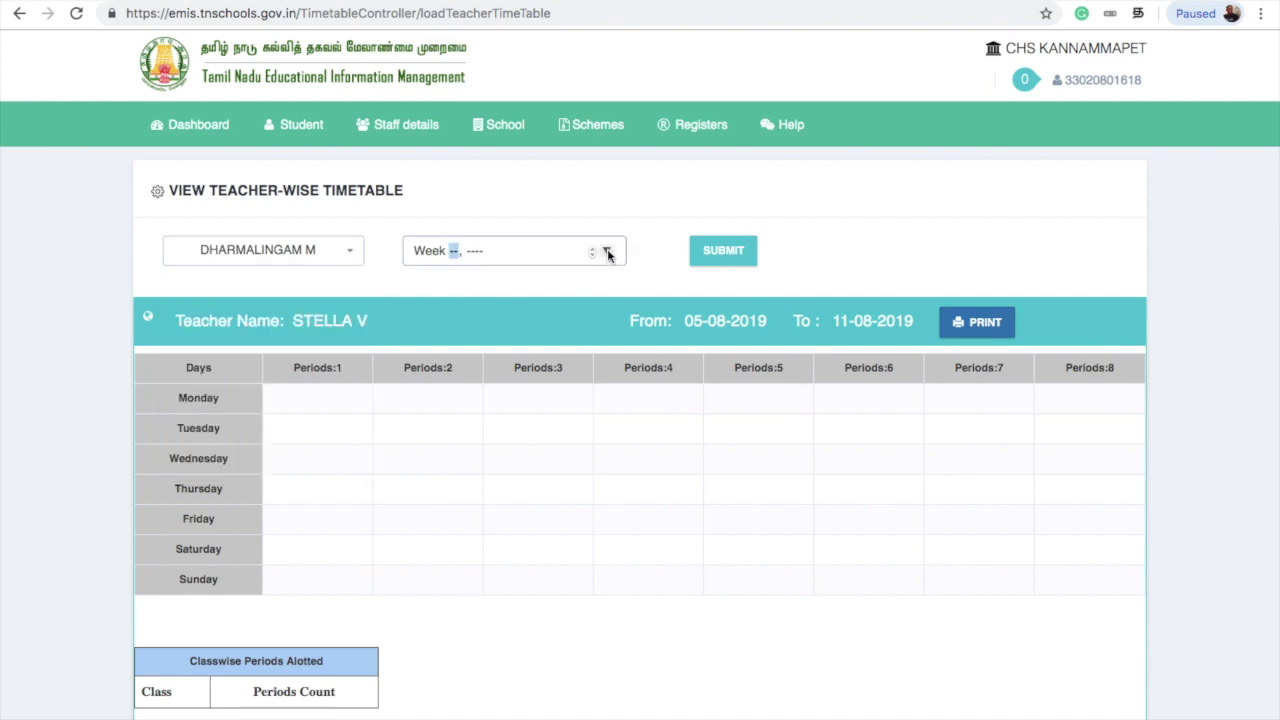
left_click(606, 256)
left_click(558, 357)
left_click(724, 252)
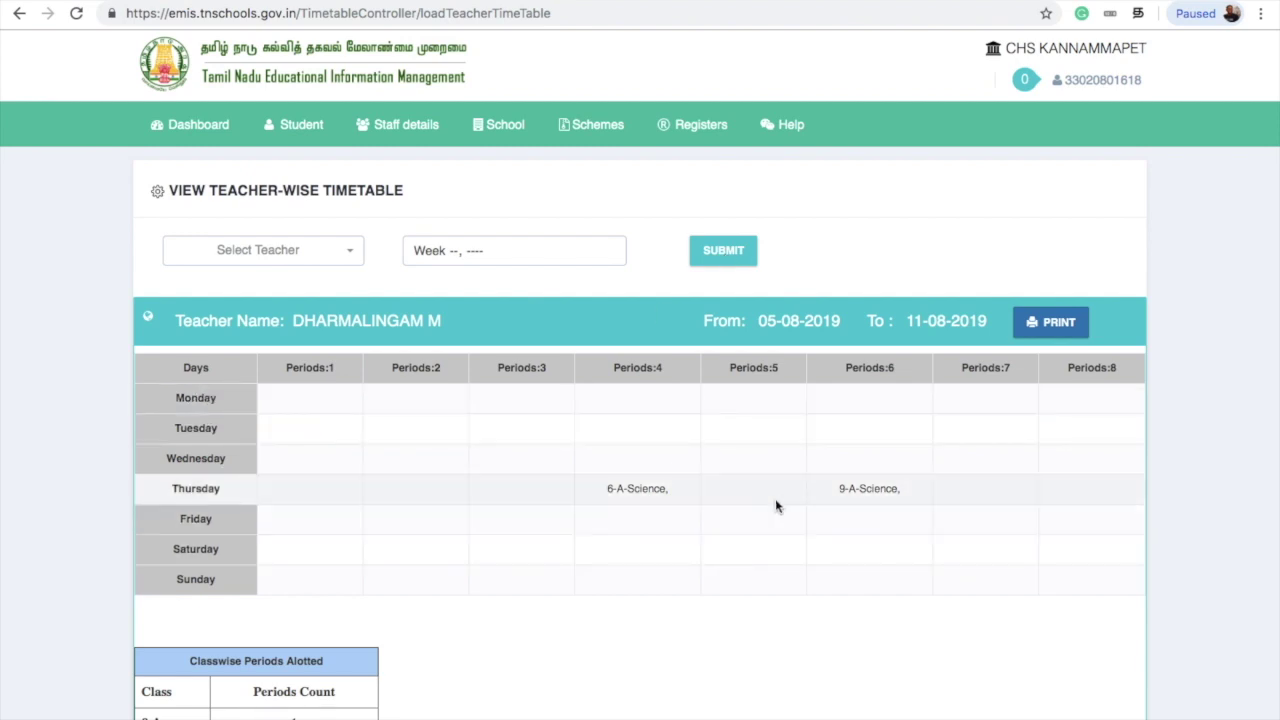
- View the printable report of the Science teacher's timetable with its classwise period counts, and return to the teacher-wise page
scroll(872, 504, "down", 1)
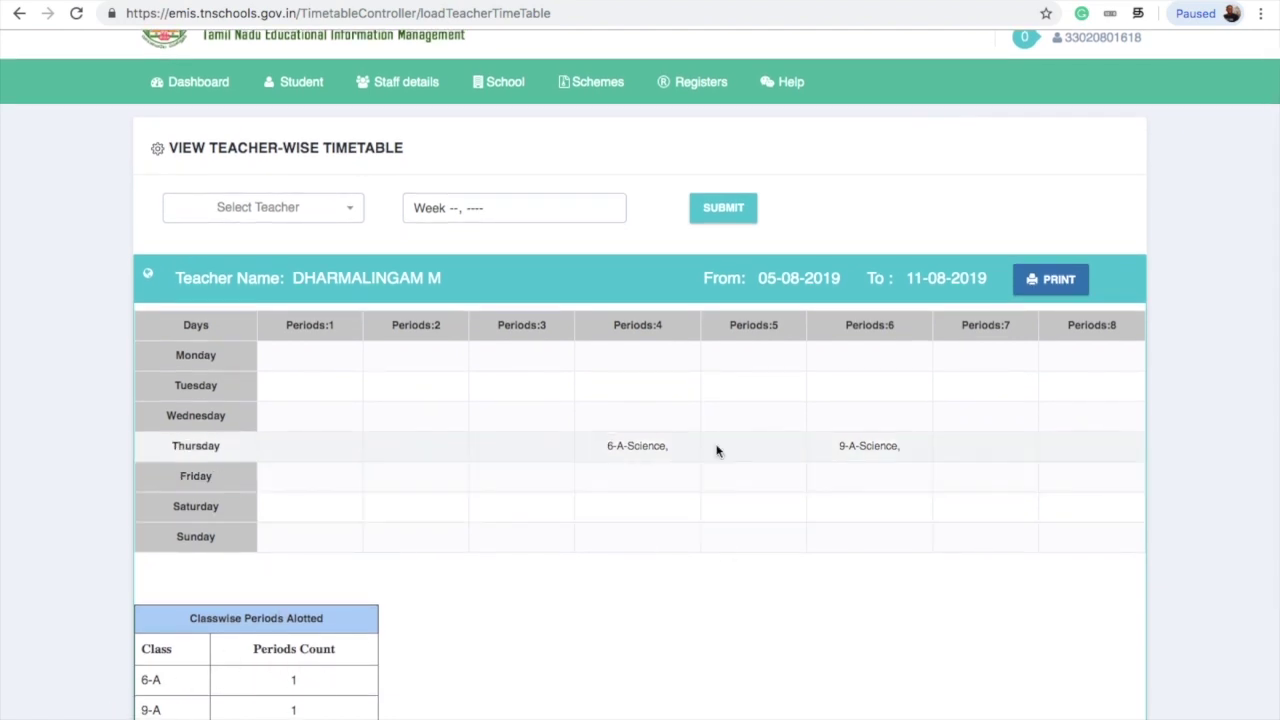
left_click(1066, 292)
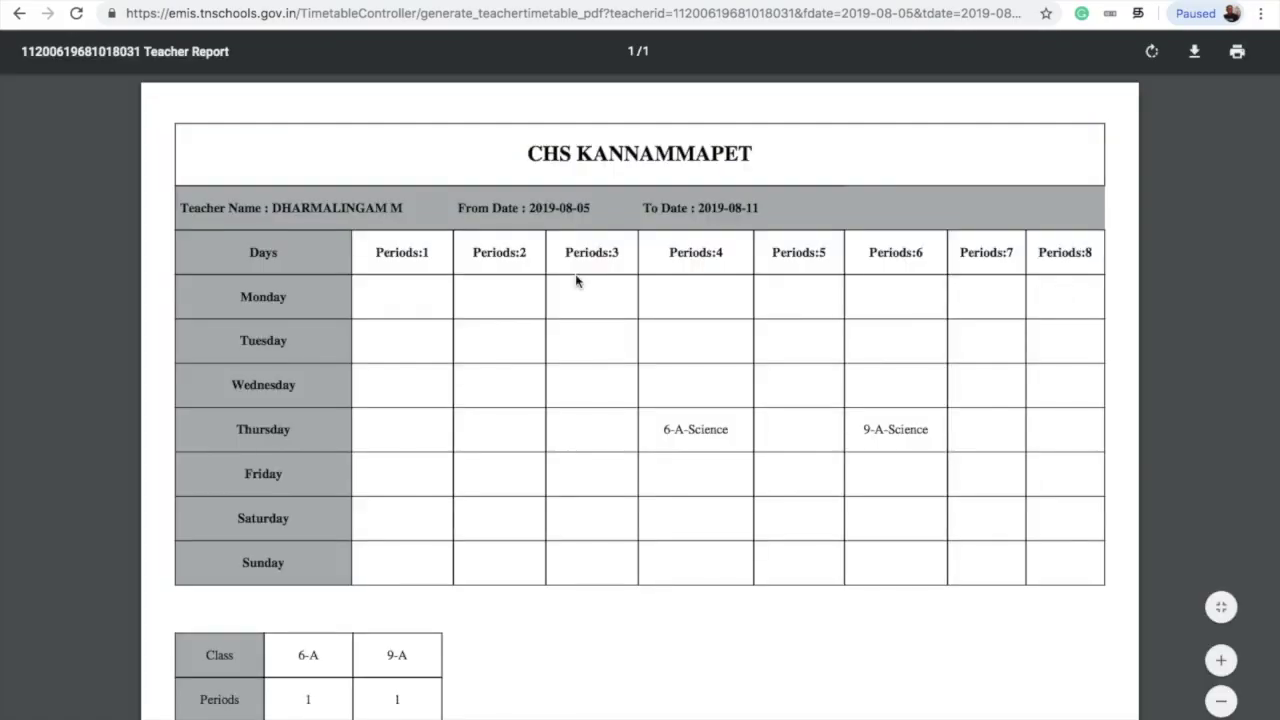
scroll(491, 354, "down", 1)
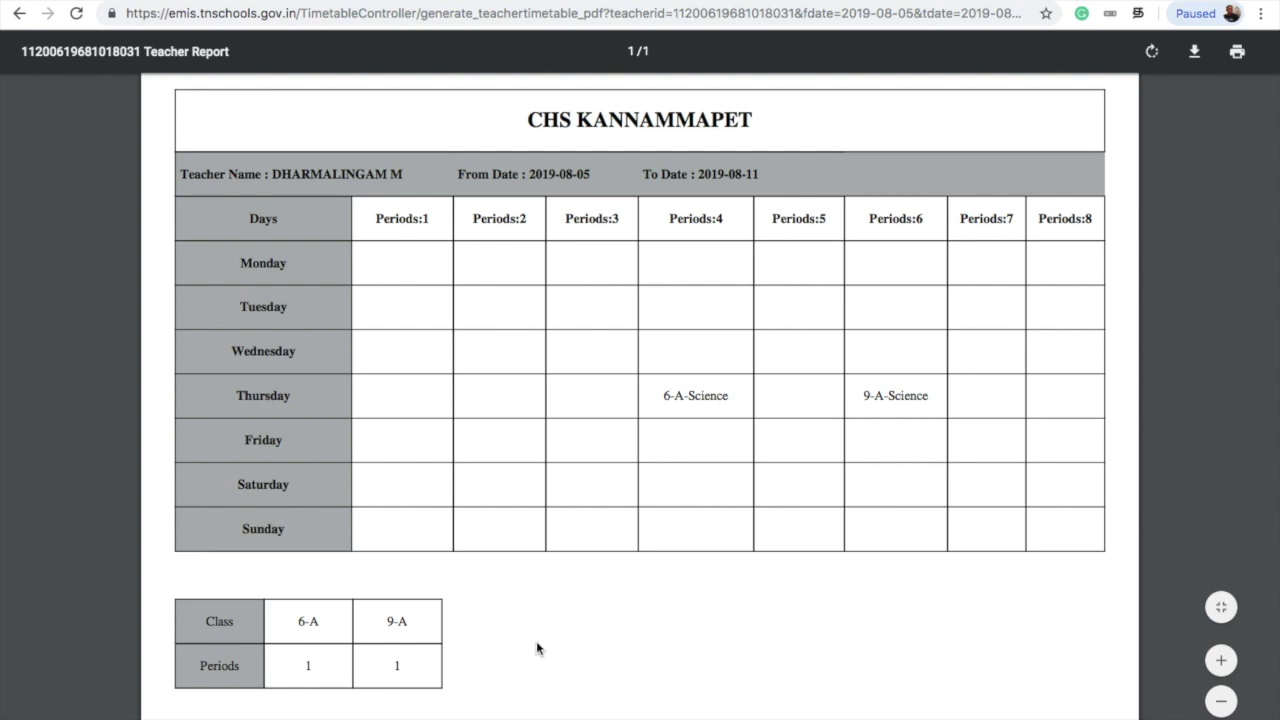
scroll(208, 370, "left", 5)
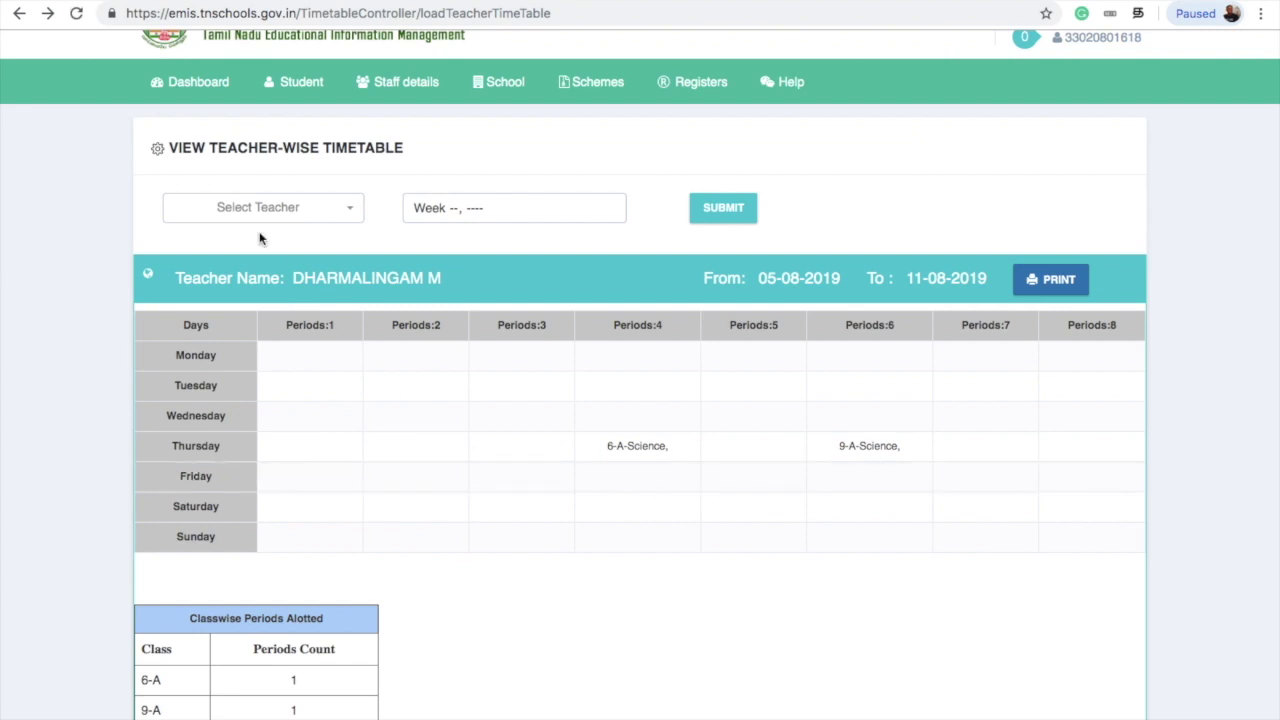
- Open the classwise timetable view
left_click(518, 90)
mouse_move(560, 187)
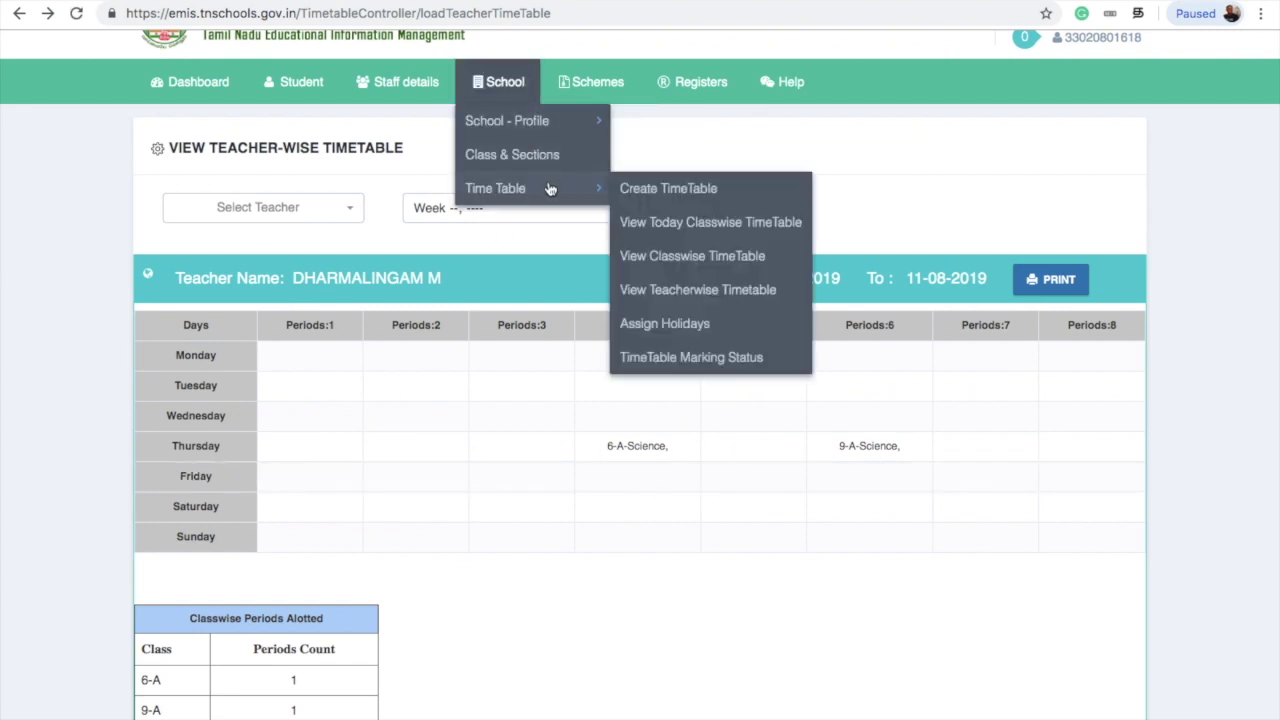
left_click(688, 266)
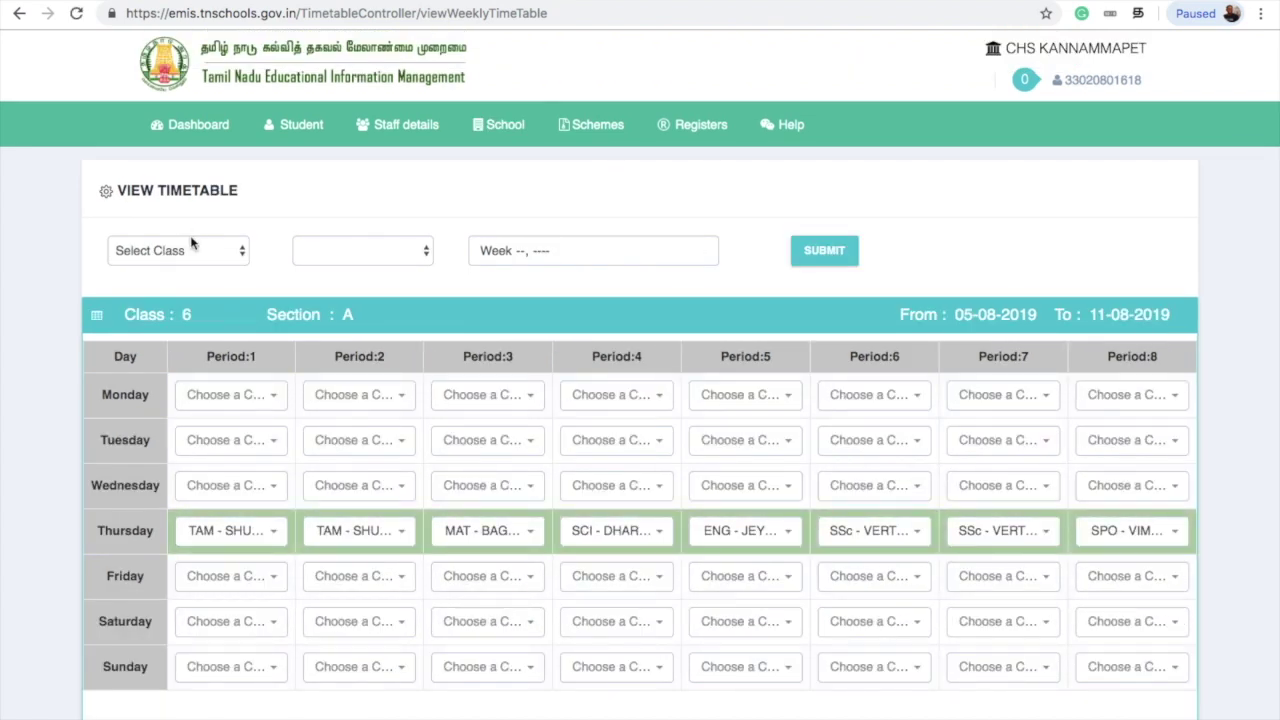
- Display and review the timetable of class VII, section A, for Week 32, 2019, including the periods-per-subject tables
left_click(192, 249)
left_click(188, 283)
left_click(355, 251)
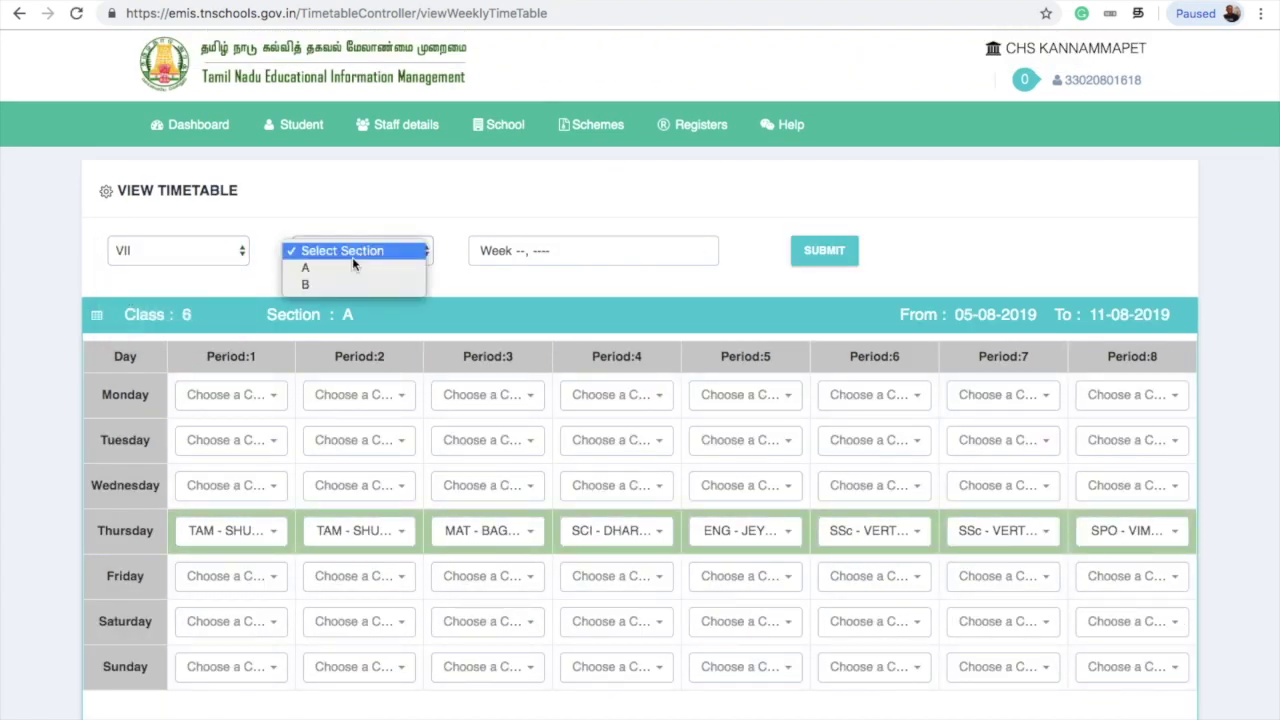
left_click(350, 268)
left_click(697, 250)
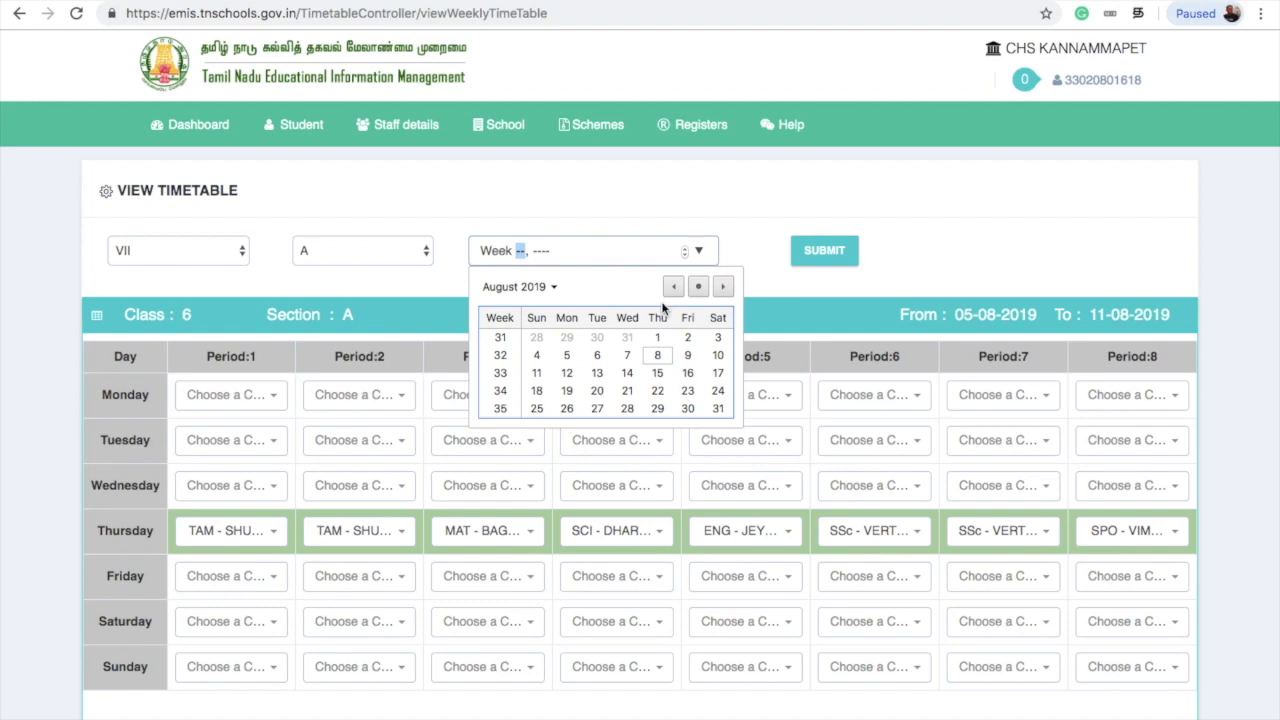
left_click(655, 354)
left_click(817, 266)
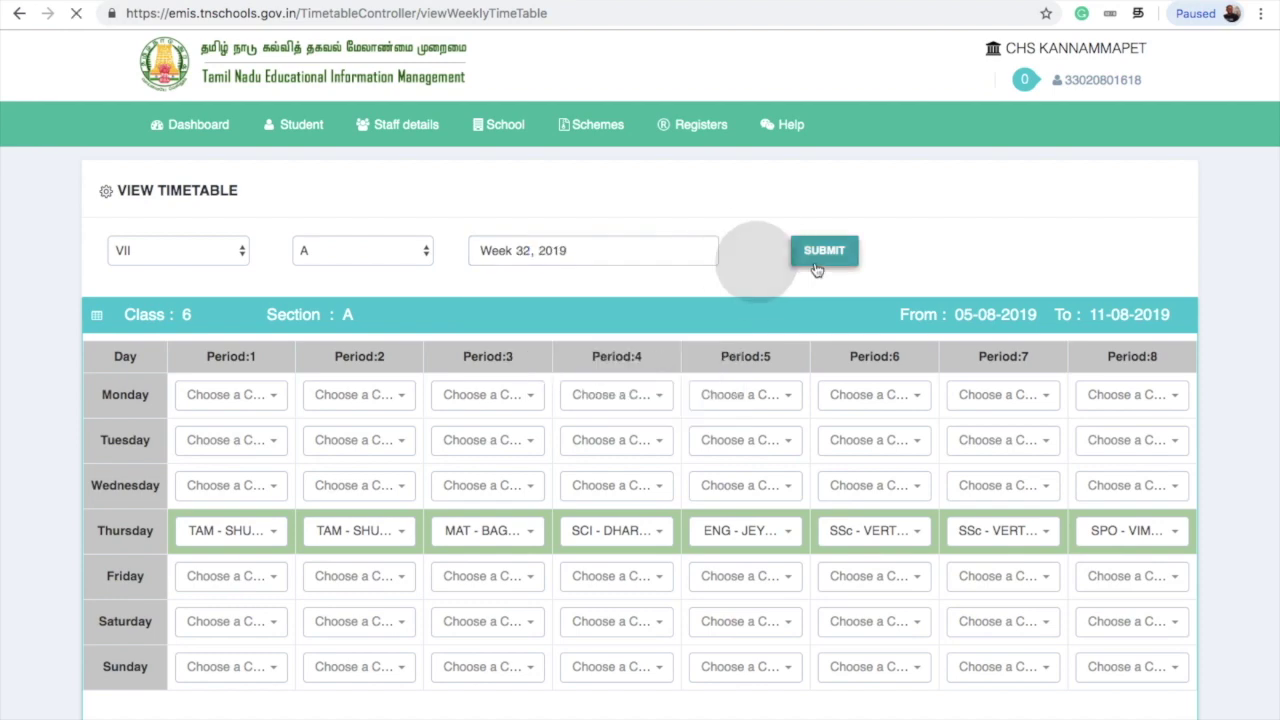
scroll(817, 270, "down", 1)
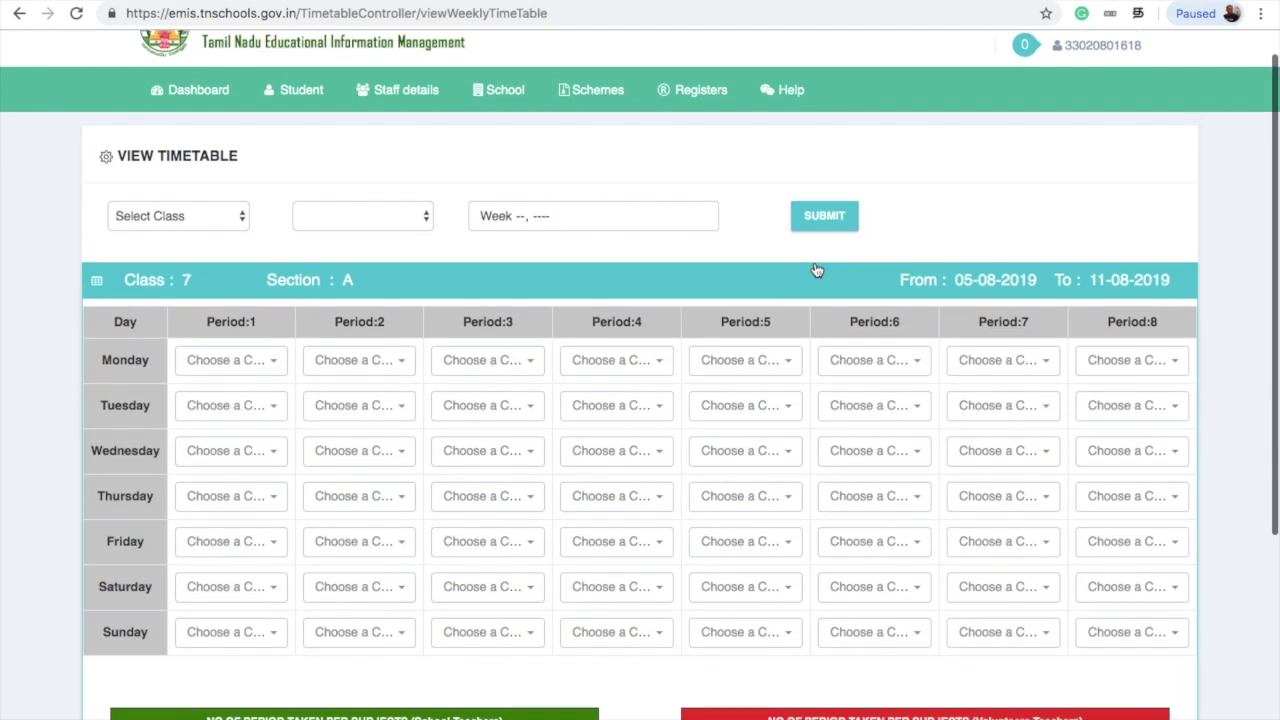
scroll(700, 360, "down", 2)
scroll(700, 360, "down", 1)
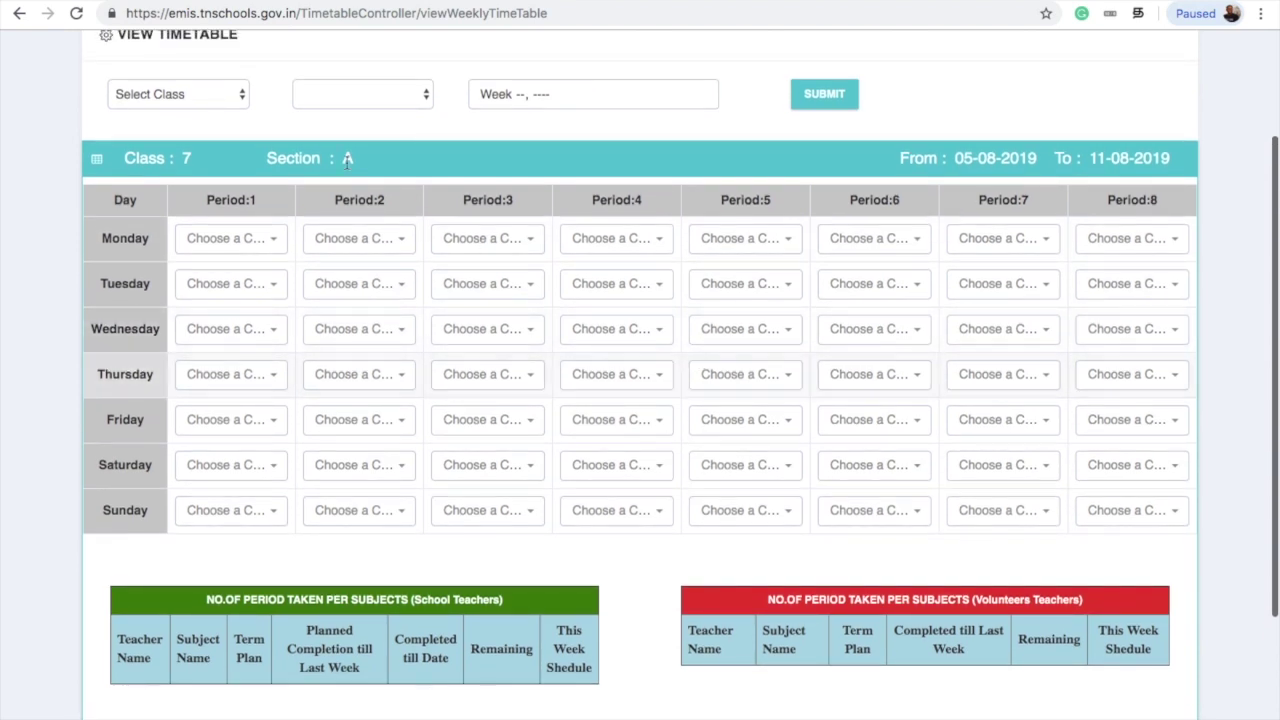
- Display and review the timetable of class VIII, section A, for the week 05-08-2019 to 11-08-2019, including the periods-per-subject tables
left_click(225, 97)
left_click(210, 145)
left_click(370, 90)
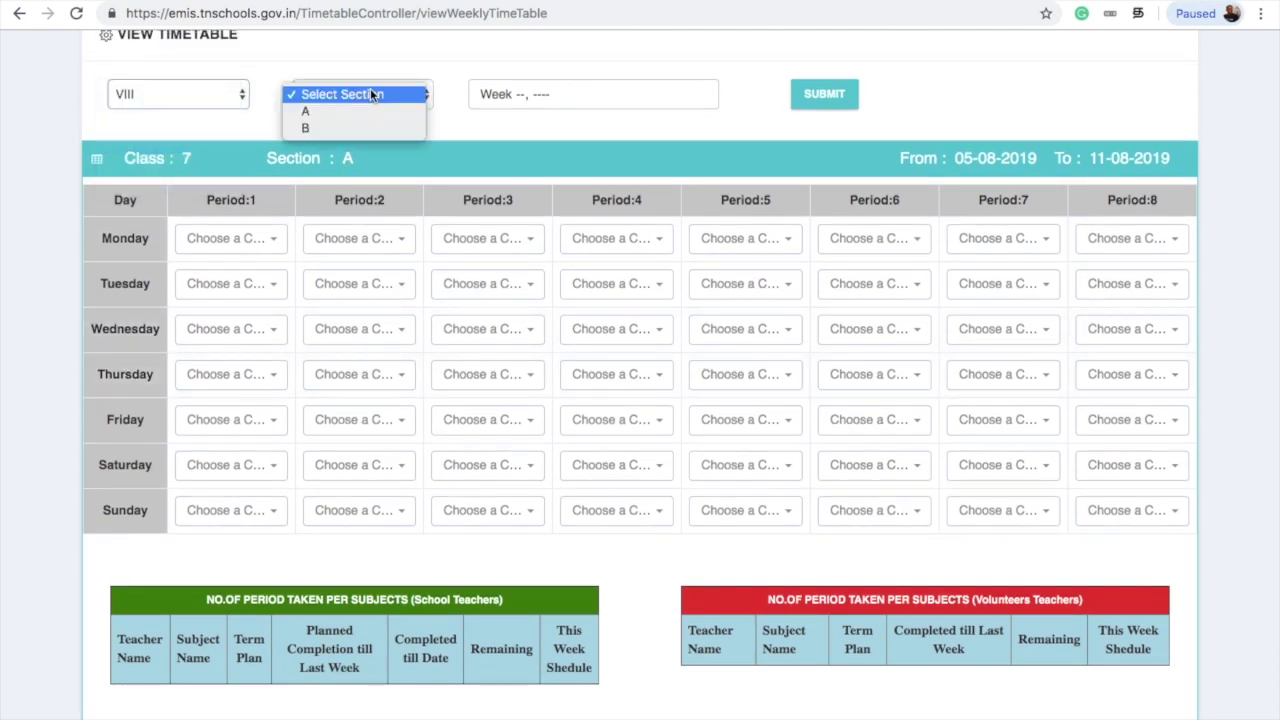
left_click(369, 112)
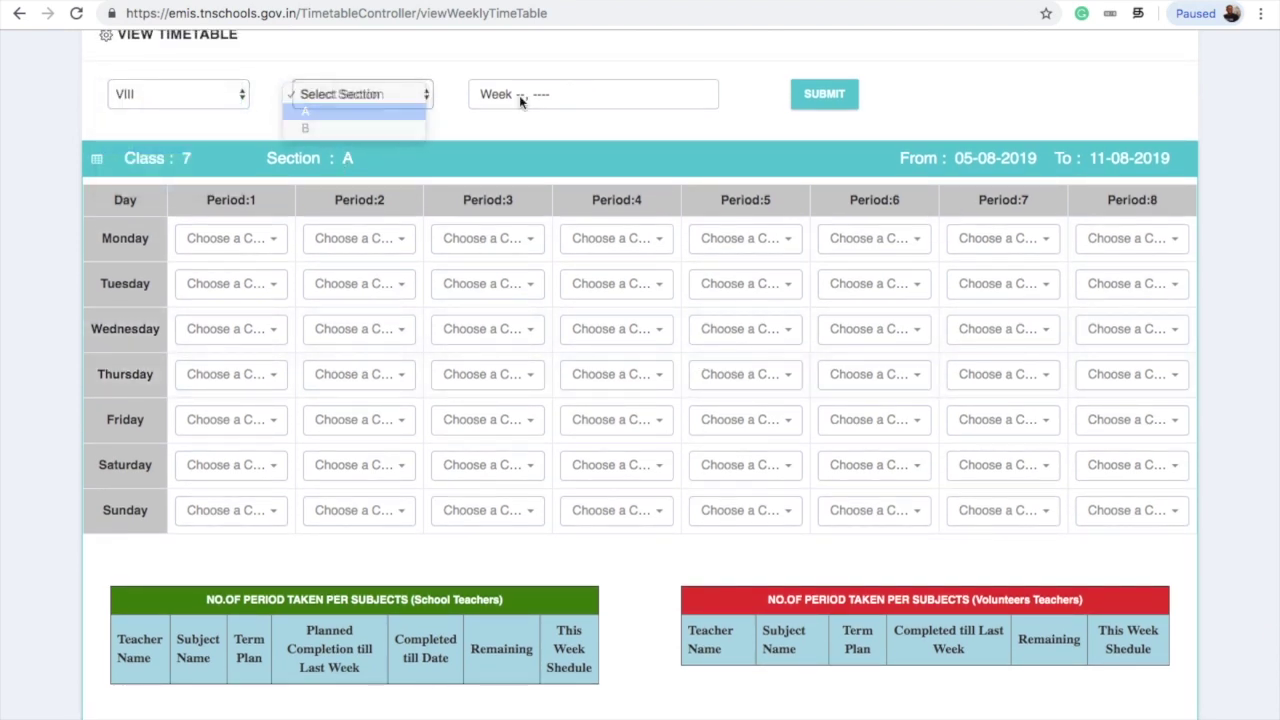
left_click(697, 94)
left_click(631, 197)
left_click(824, 94)
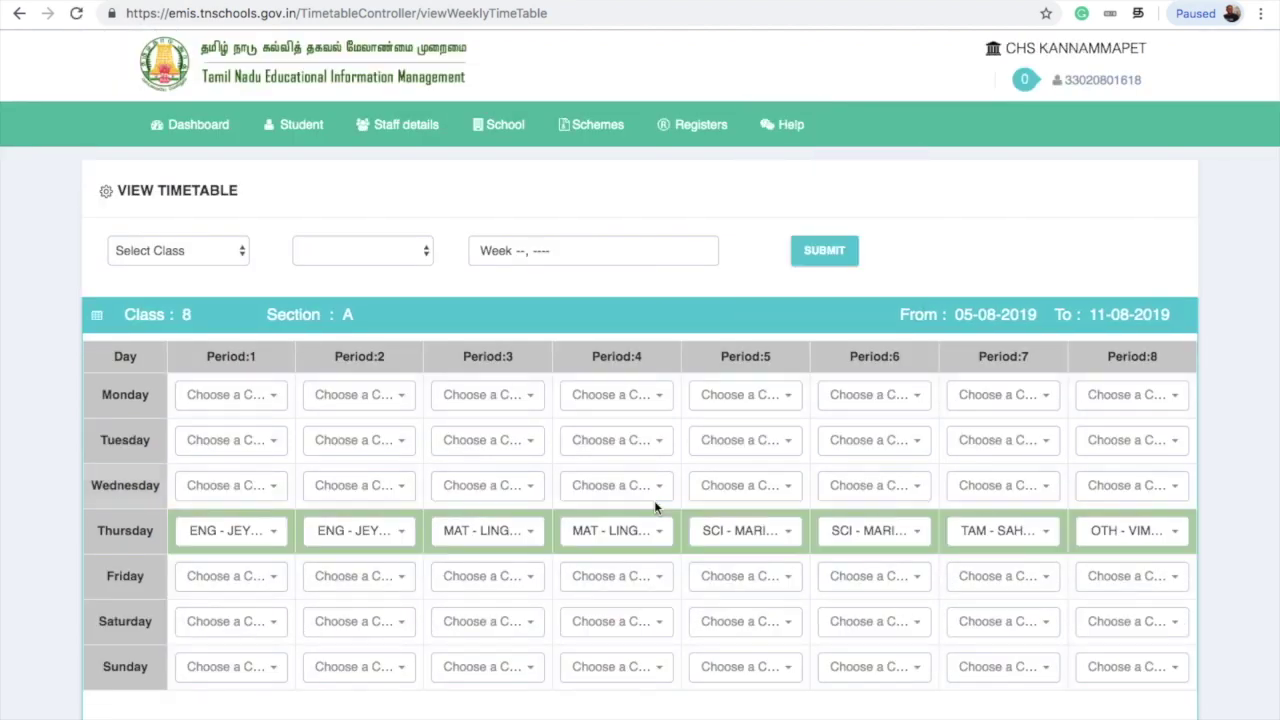
scroll(655, 508, "down", 2)
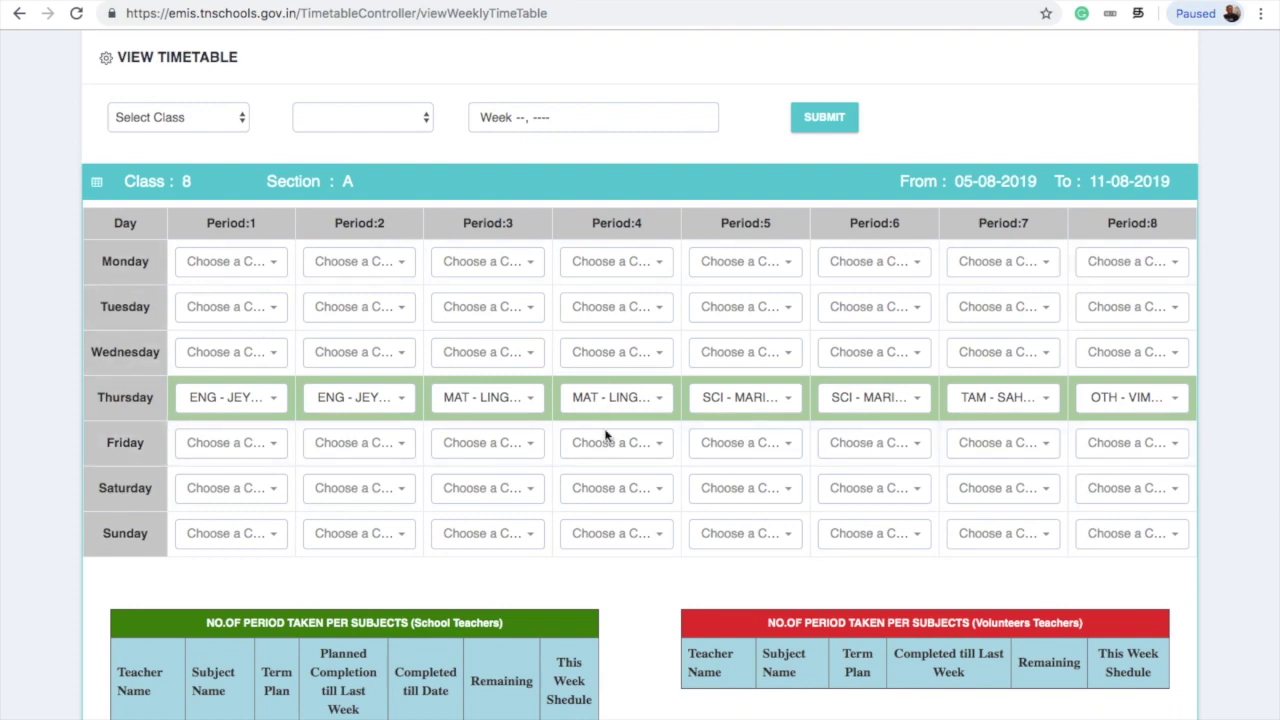
scroll(602, 528, "down", 2)
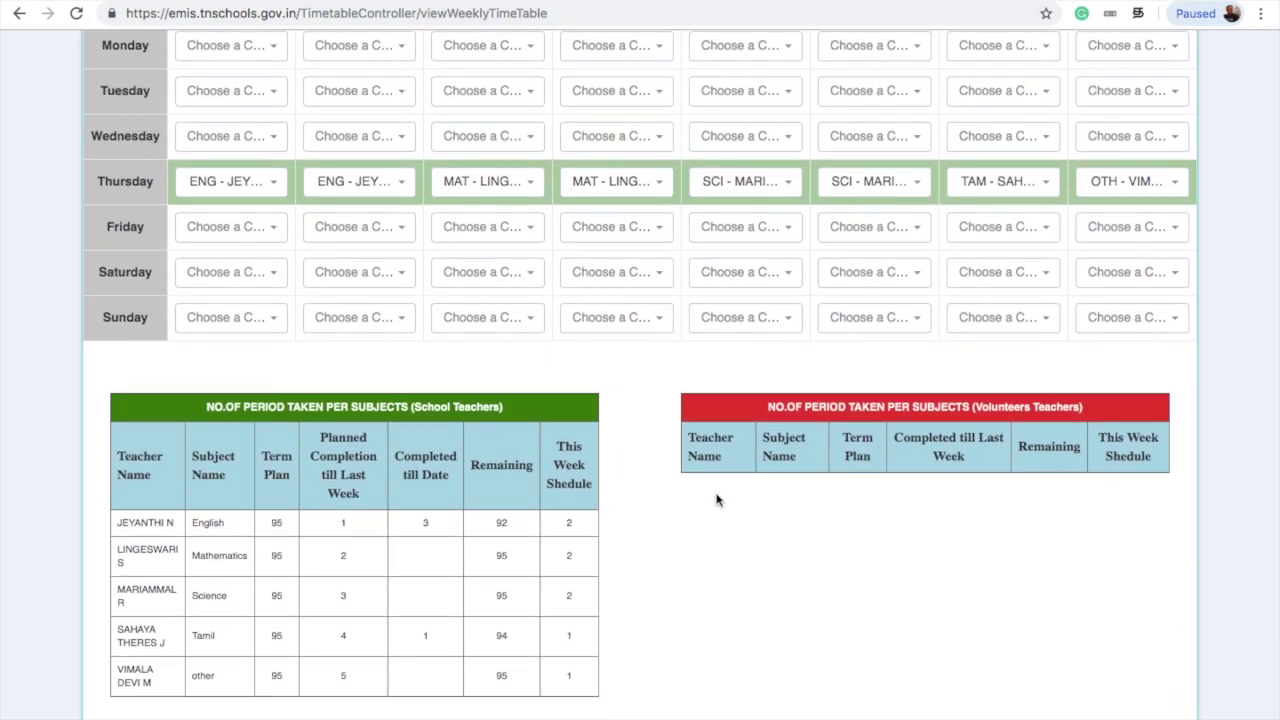
scroll(716, 500, "up", 3)
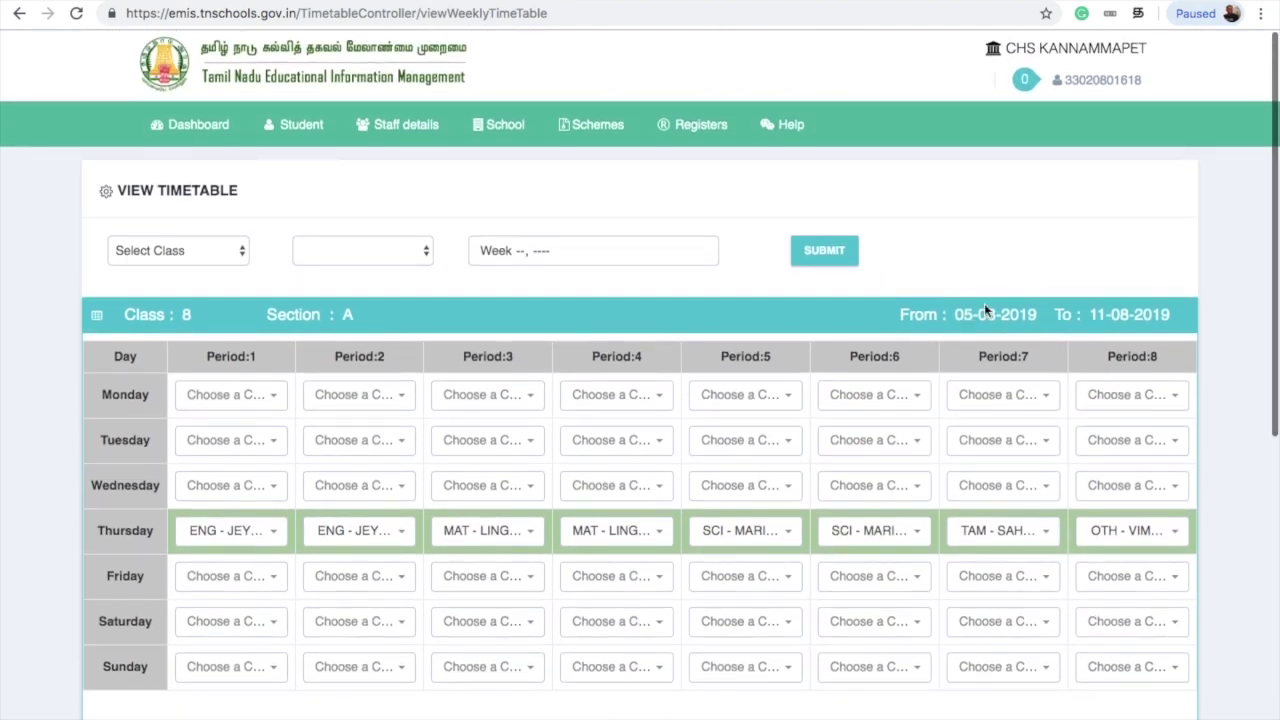
scroll(730, 383, "down", 3)
scroll(730, 380, "up", 3)
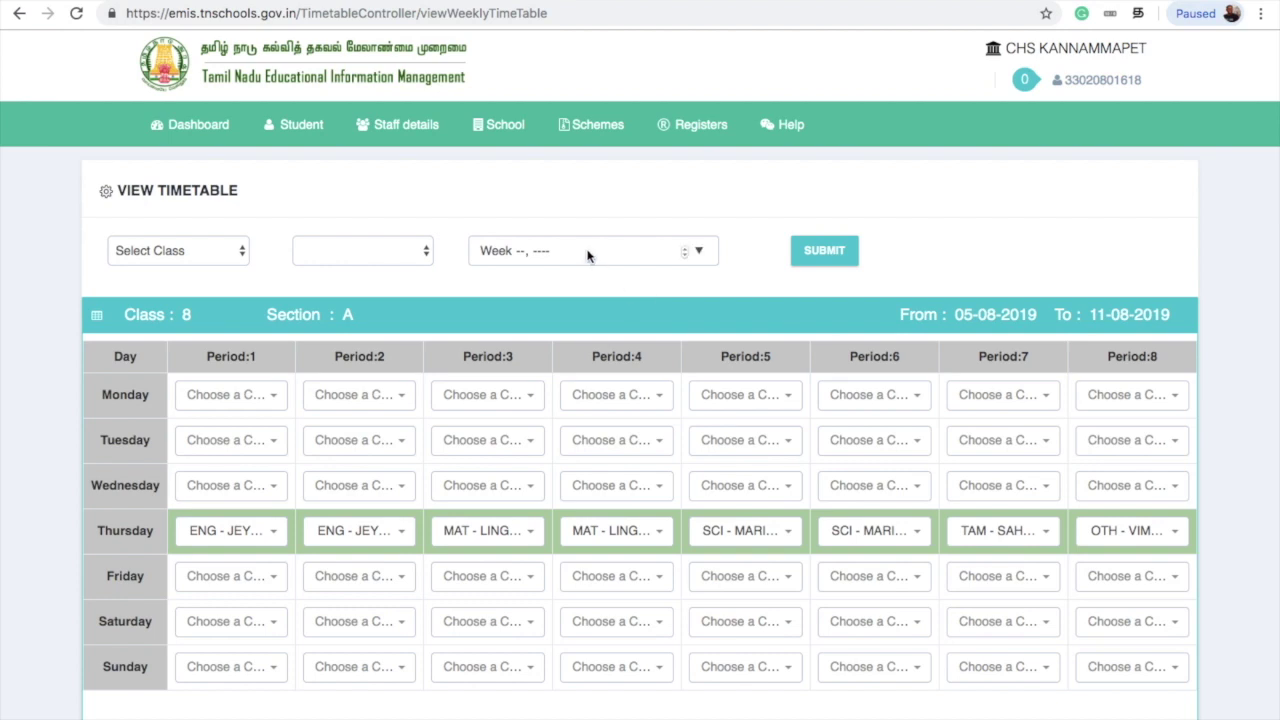
- Open the weekly timetable creation page and load class VIII, section A
left_click(507, 126)
mouse_move(518, 231)
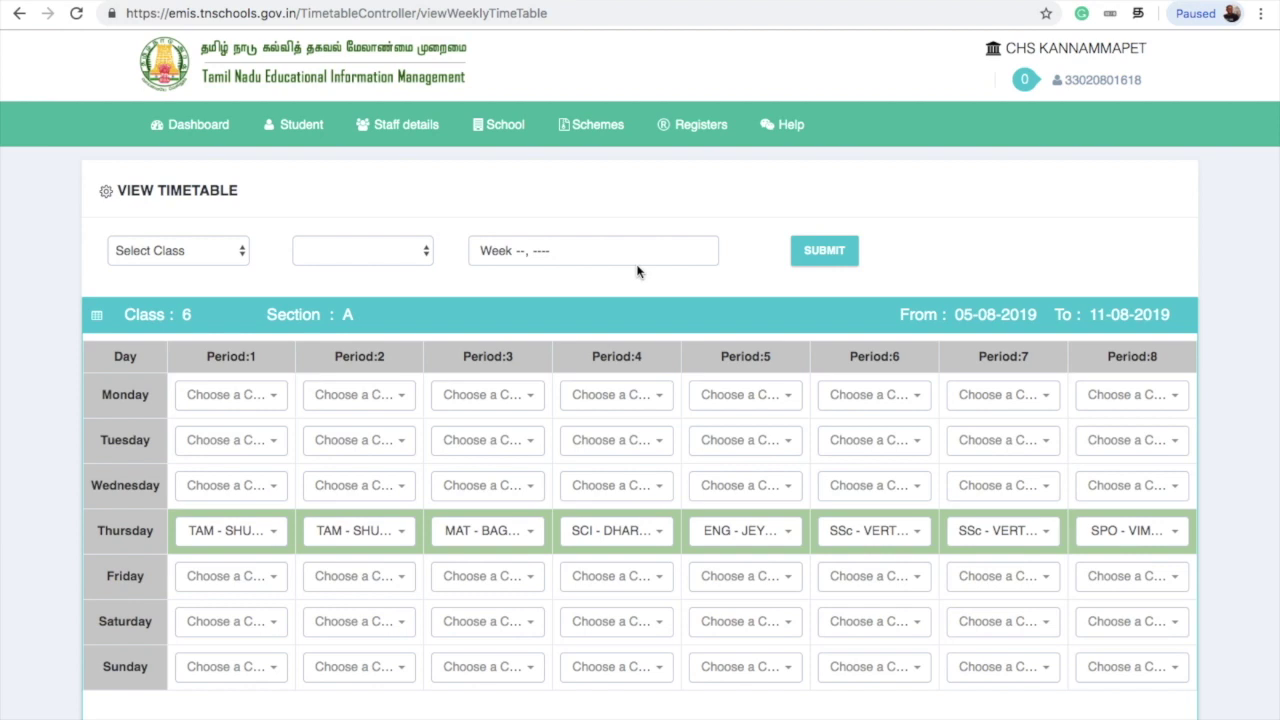
mouse_move(506, 122)
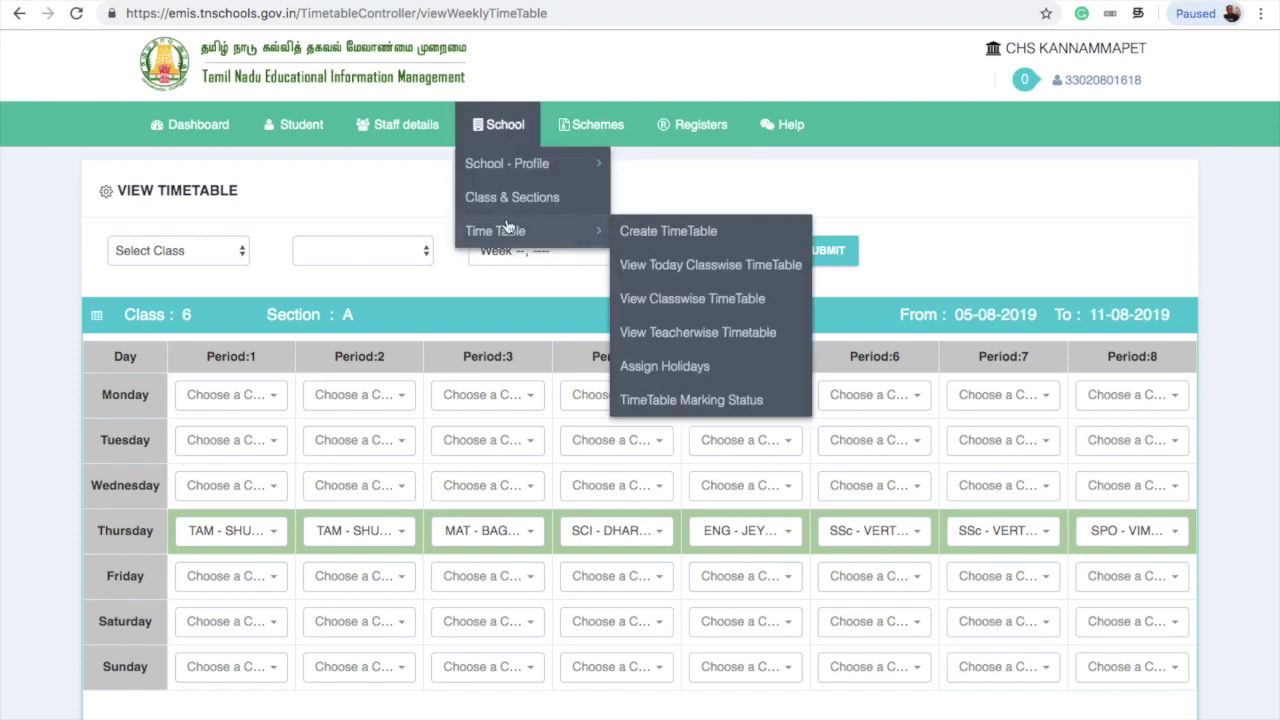
left_click(671, 232)
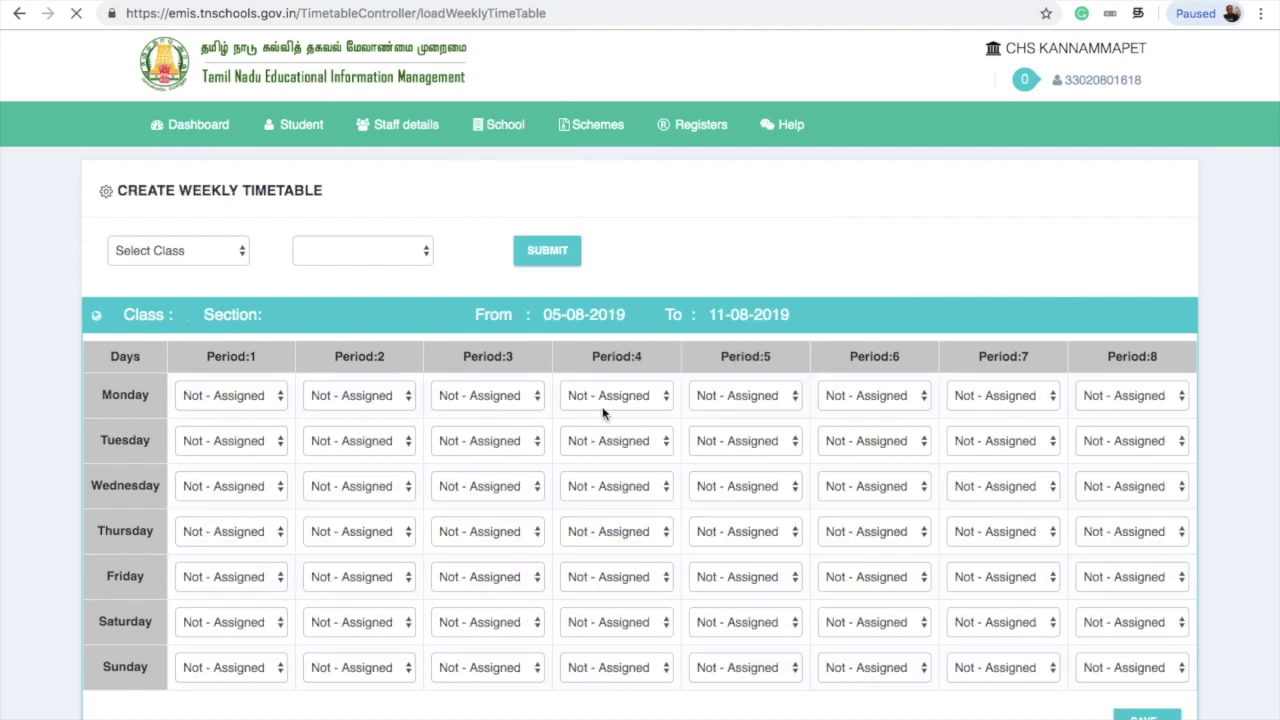
left_click(178, 250)
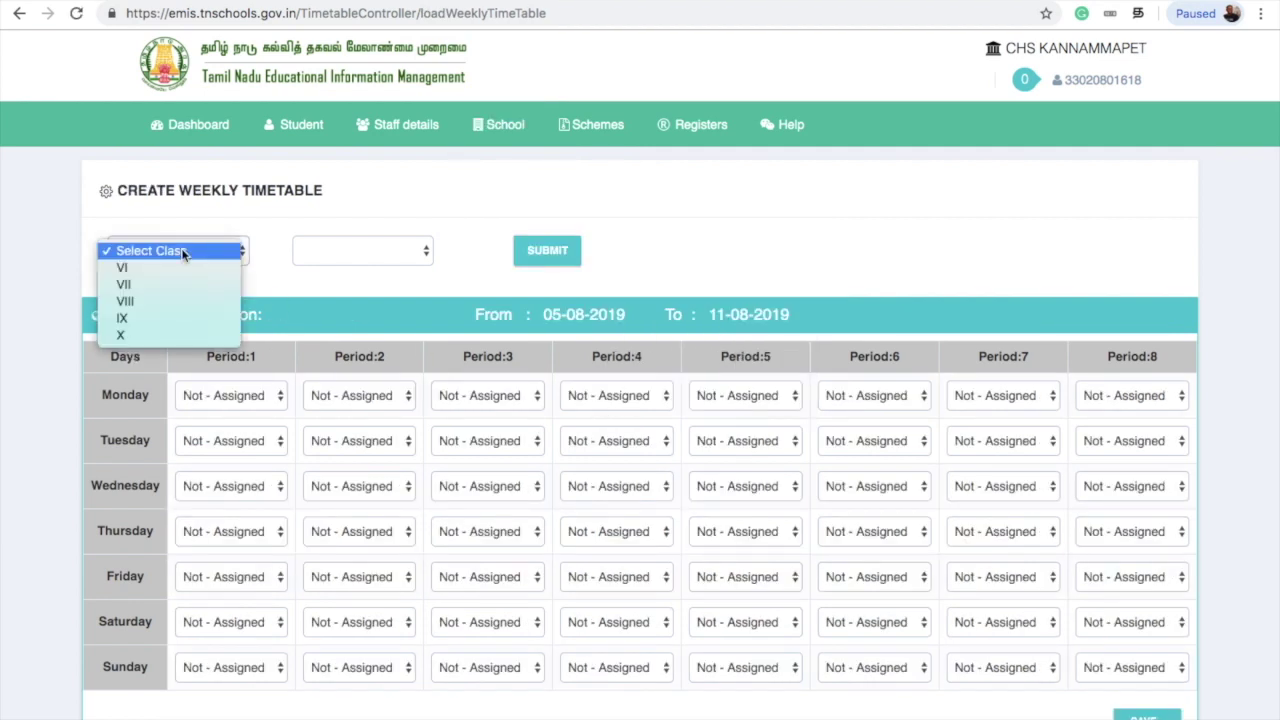
left_click(175, 301)
left_click(320, 251)
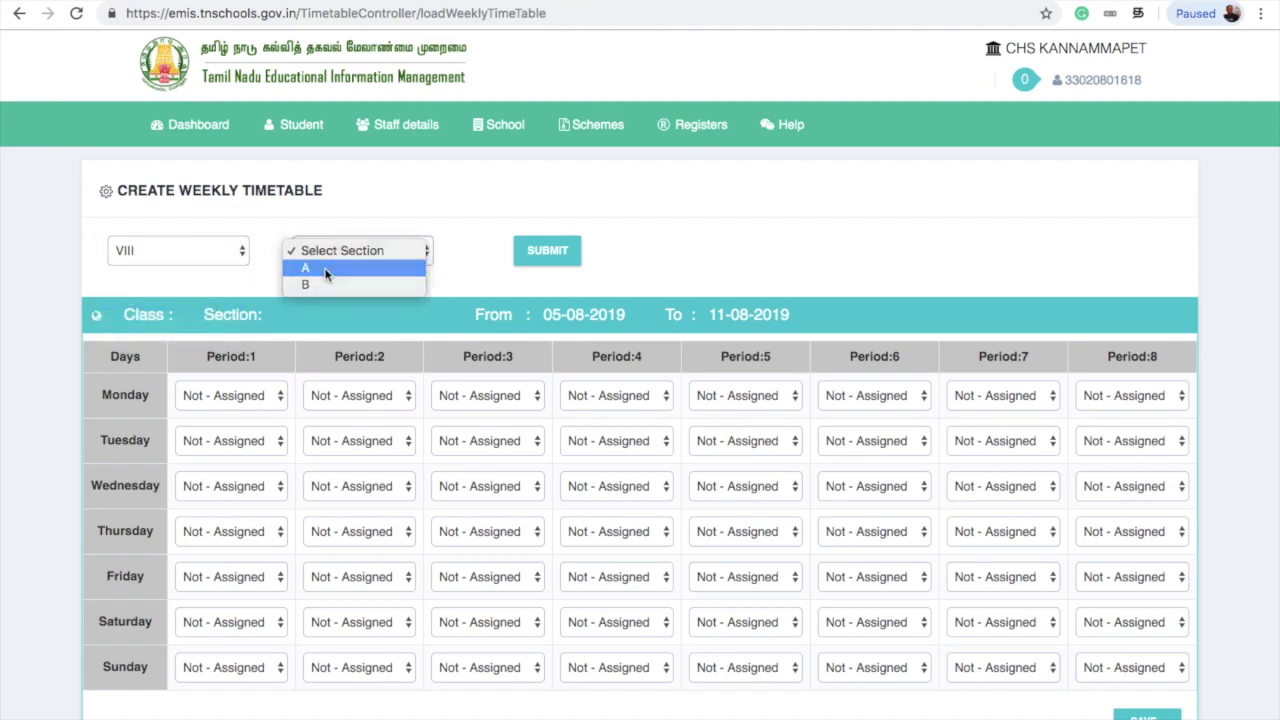
left_click(327, 267)
left_click(547, 252)
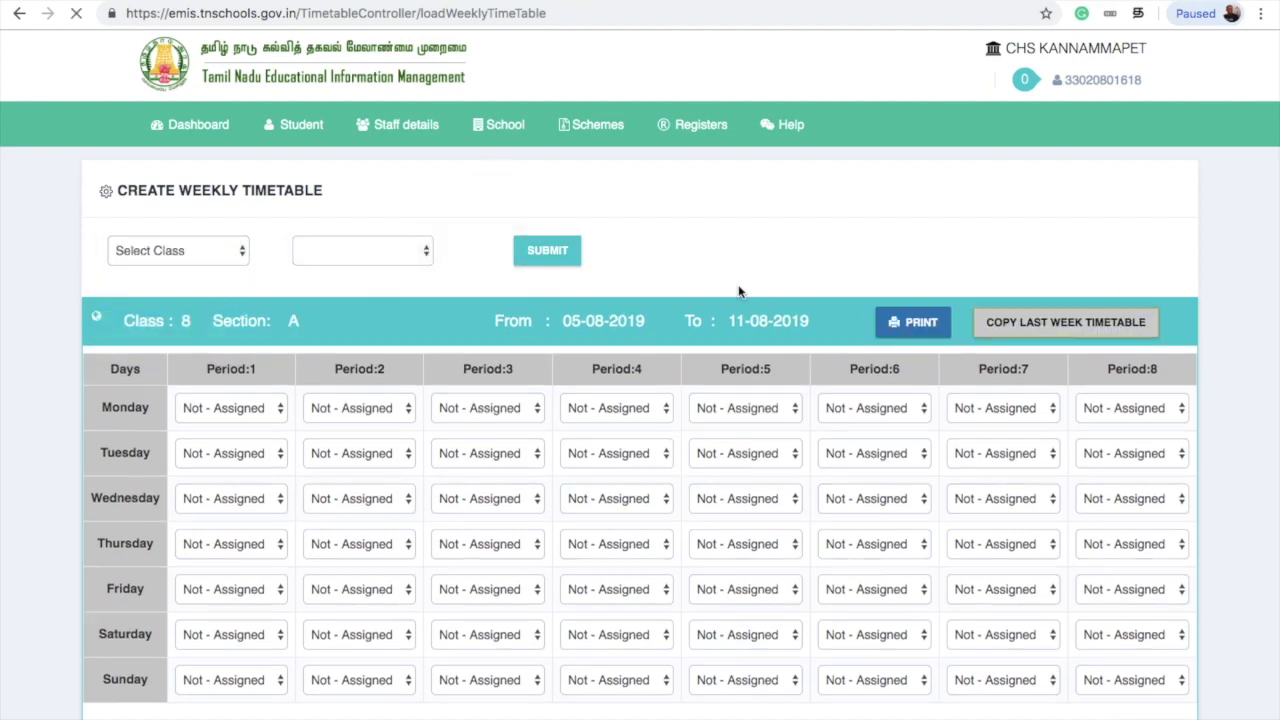
- Try to copy last week's timetable into class VIII A's week 05-08-2019 to 11-08-2019
scroll(738, 284, "down", 2)
scroll(738, 284, "down", 1)
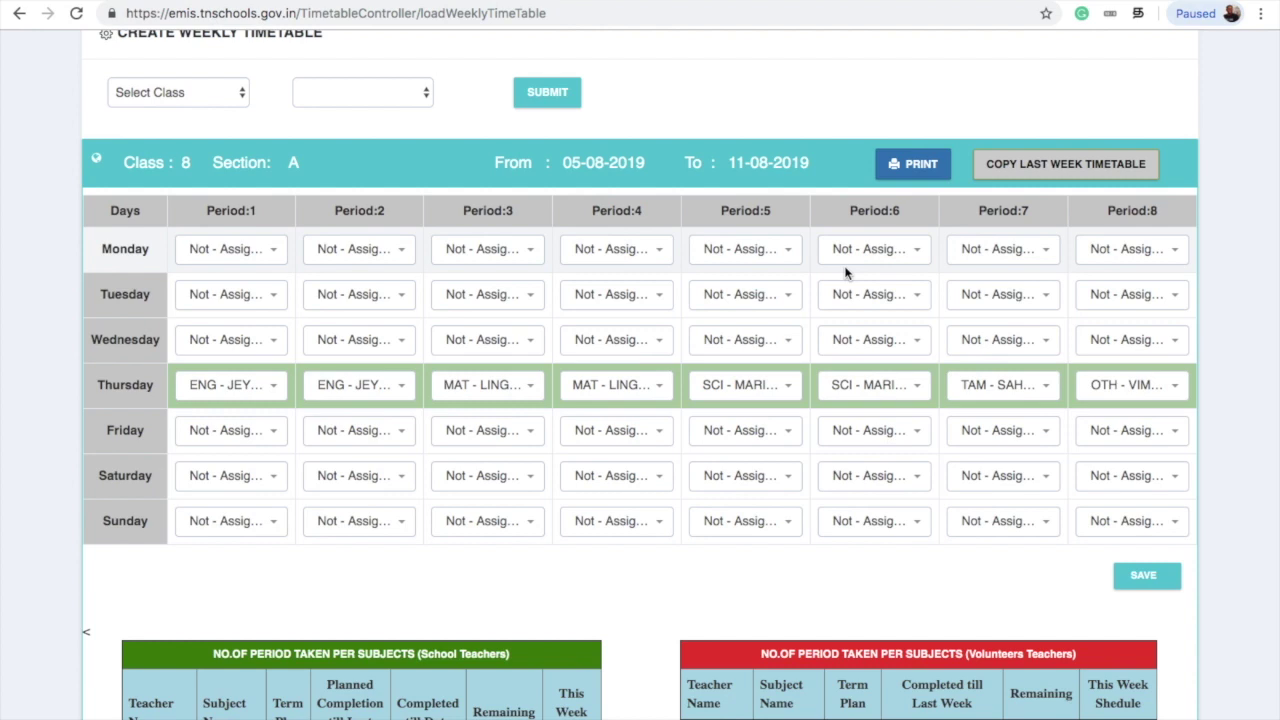
left_click(1098, 167)
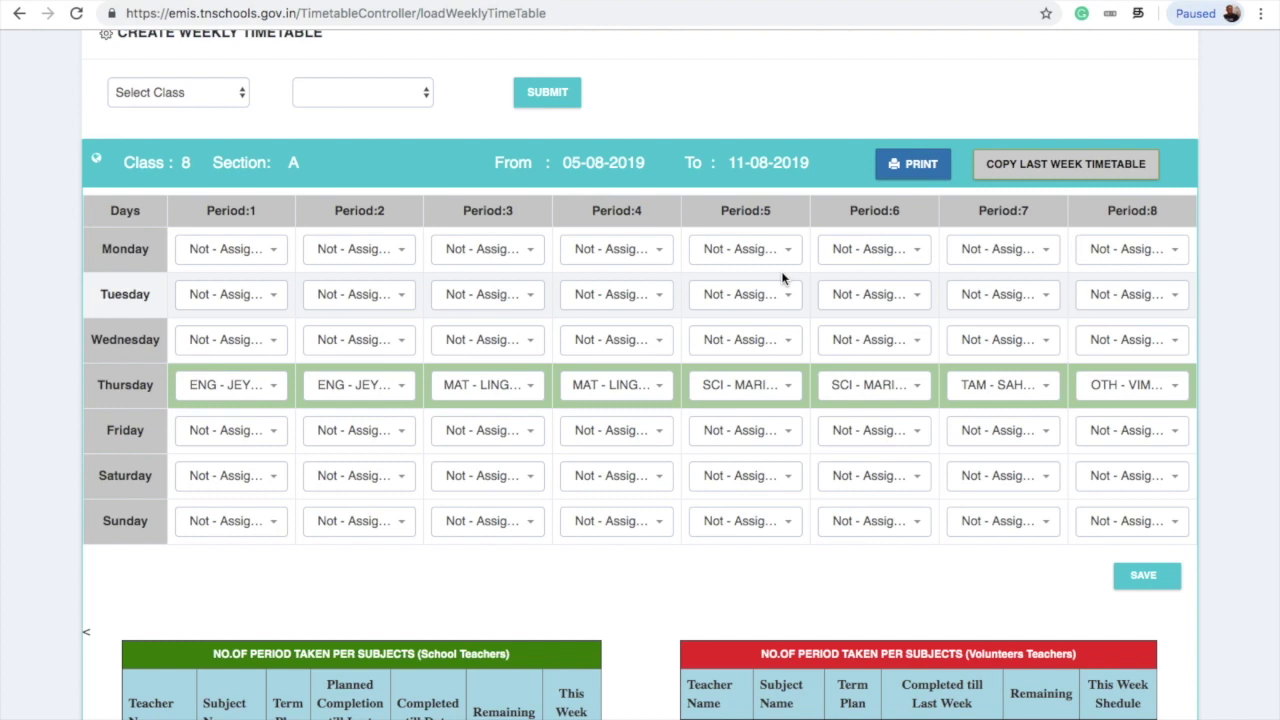
scroll(783, 279, "up", 1)
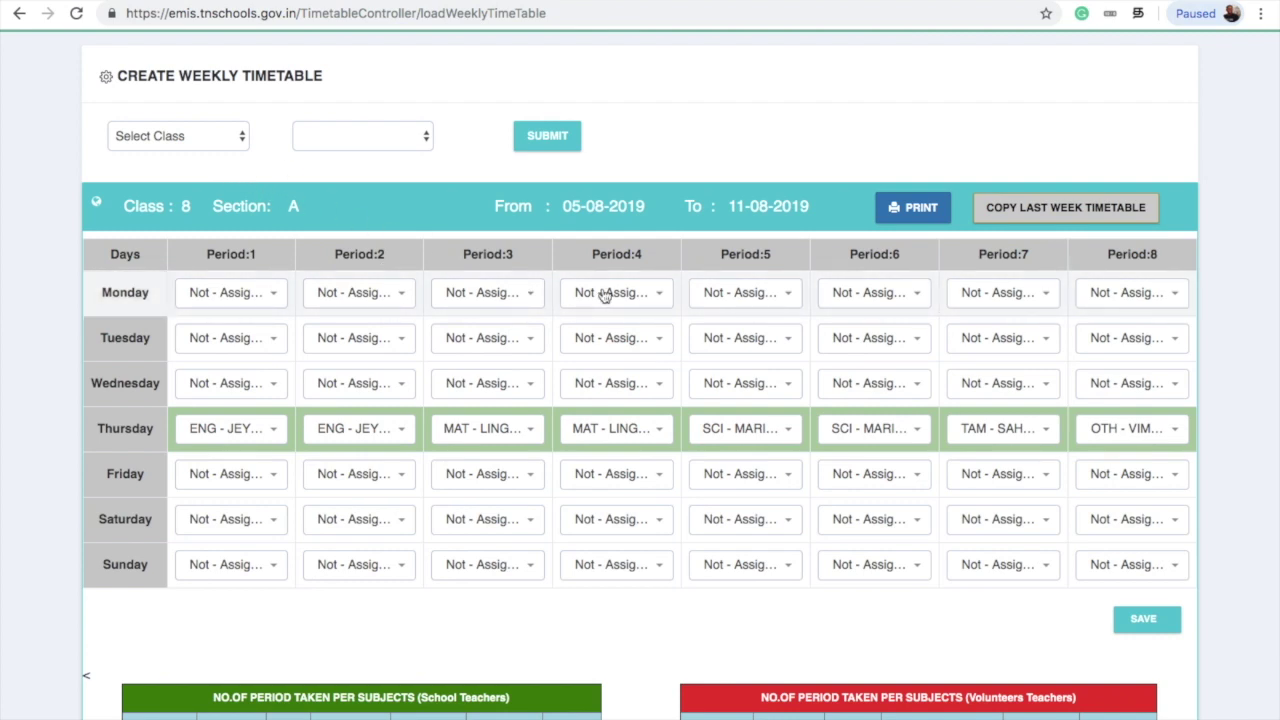
scroll(604, 295, "up", 1)
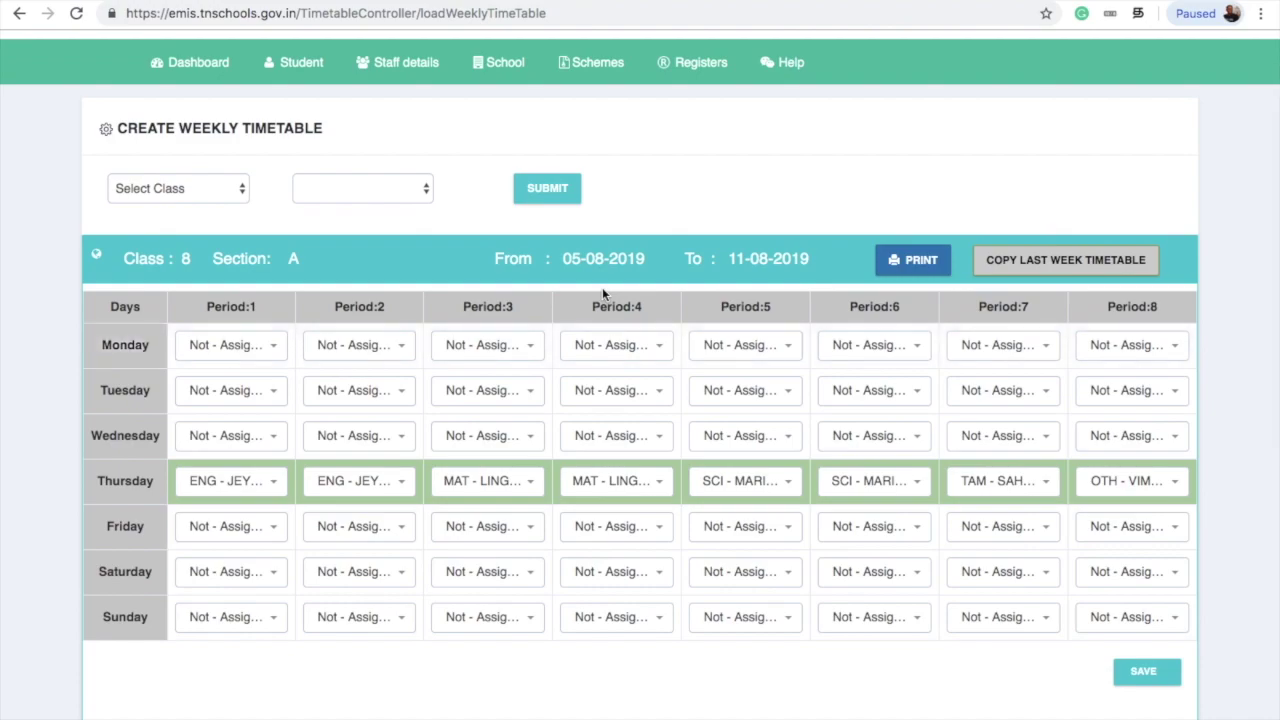